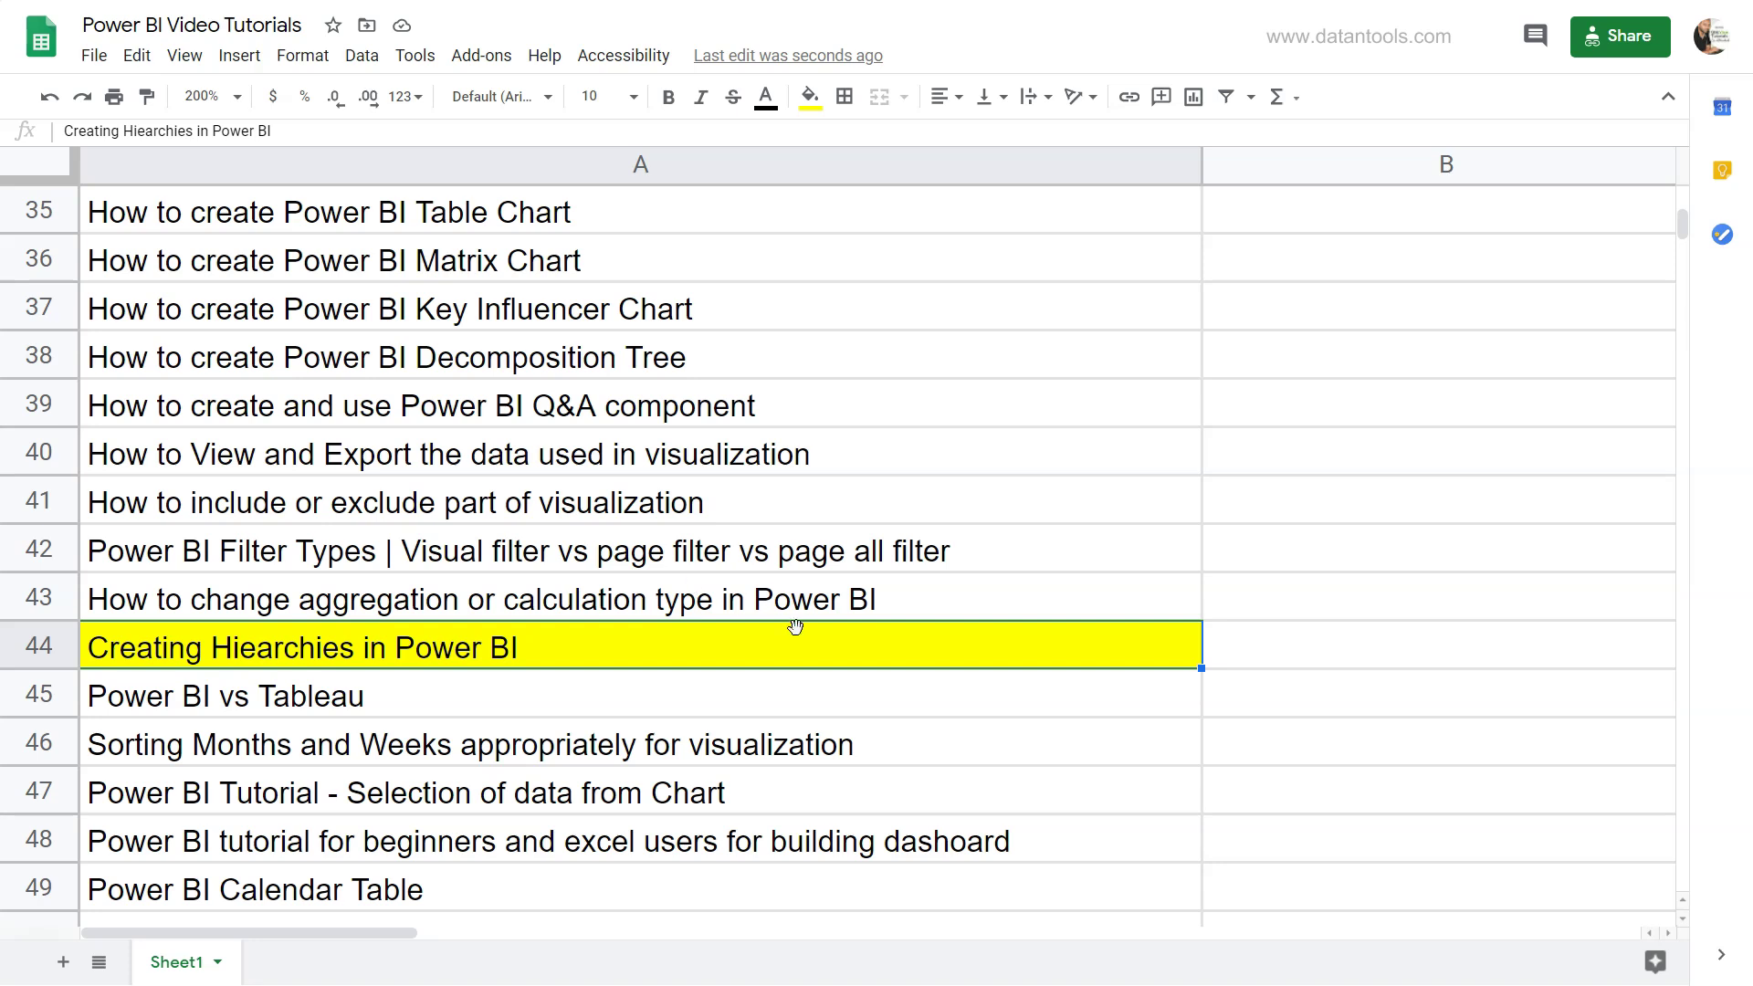
Scroll the tutorial list to row 44, the yellow 'Creating Hiearchies in Power BI' entry
scroll(779, 646, "up", 3)
scroll(779, 647, "up", 3)
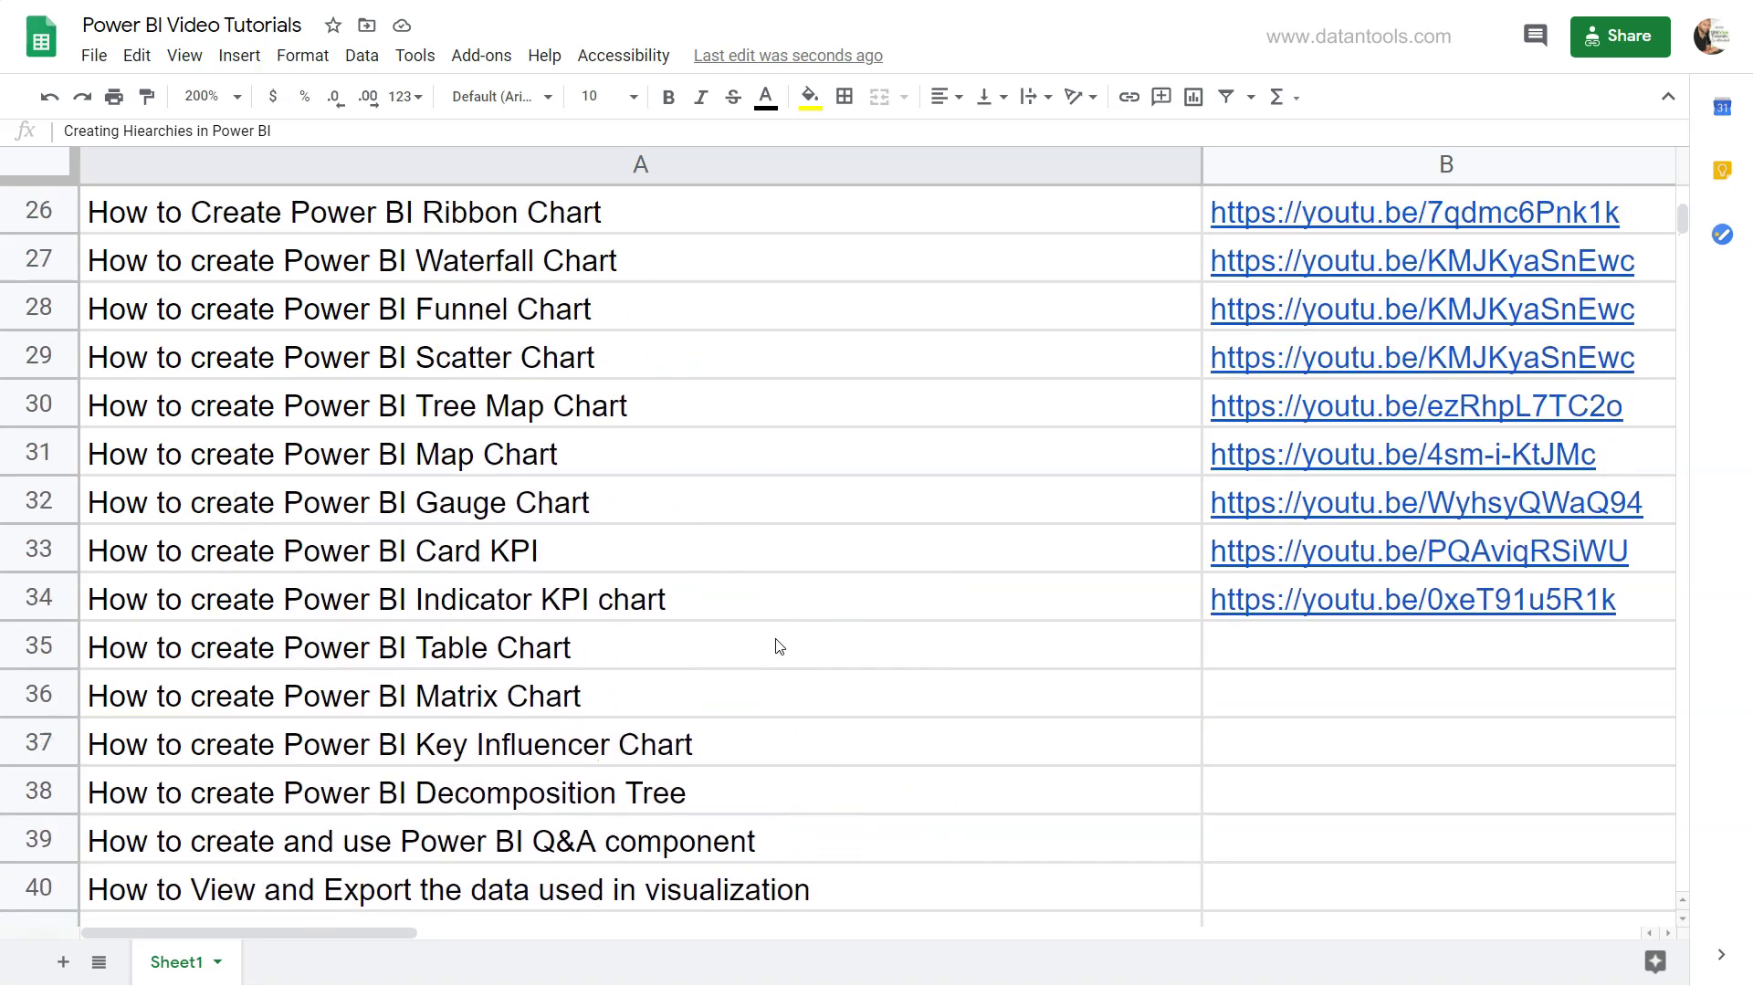
mouse_move(1257, 494)
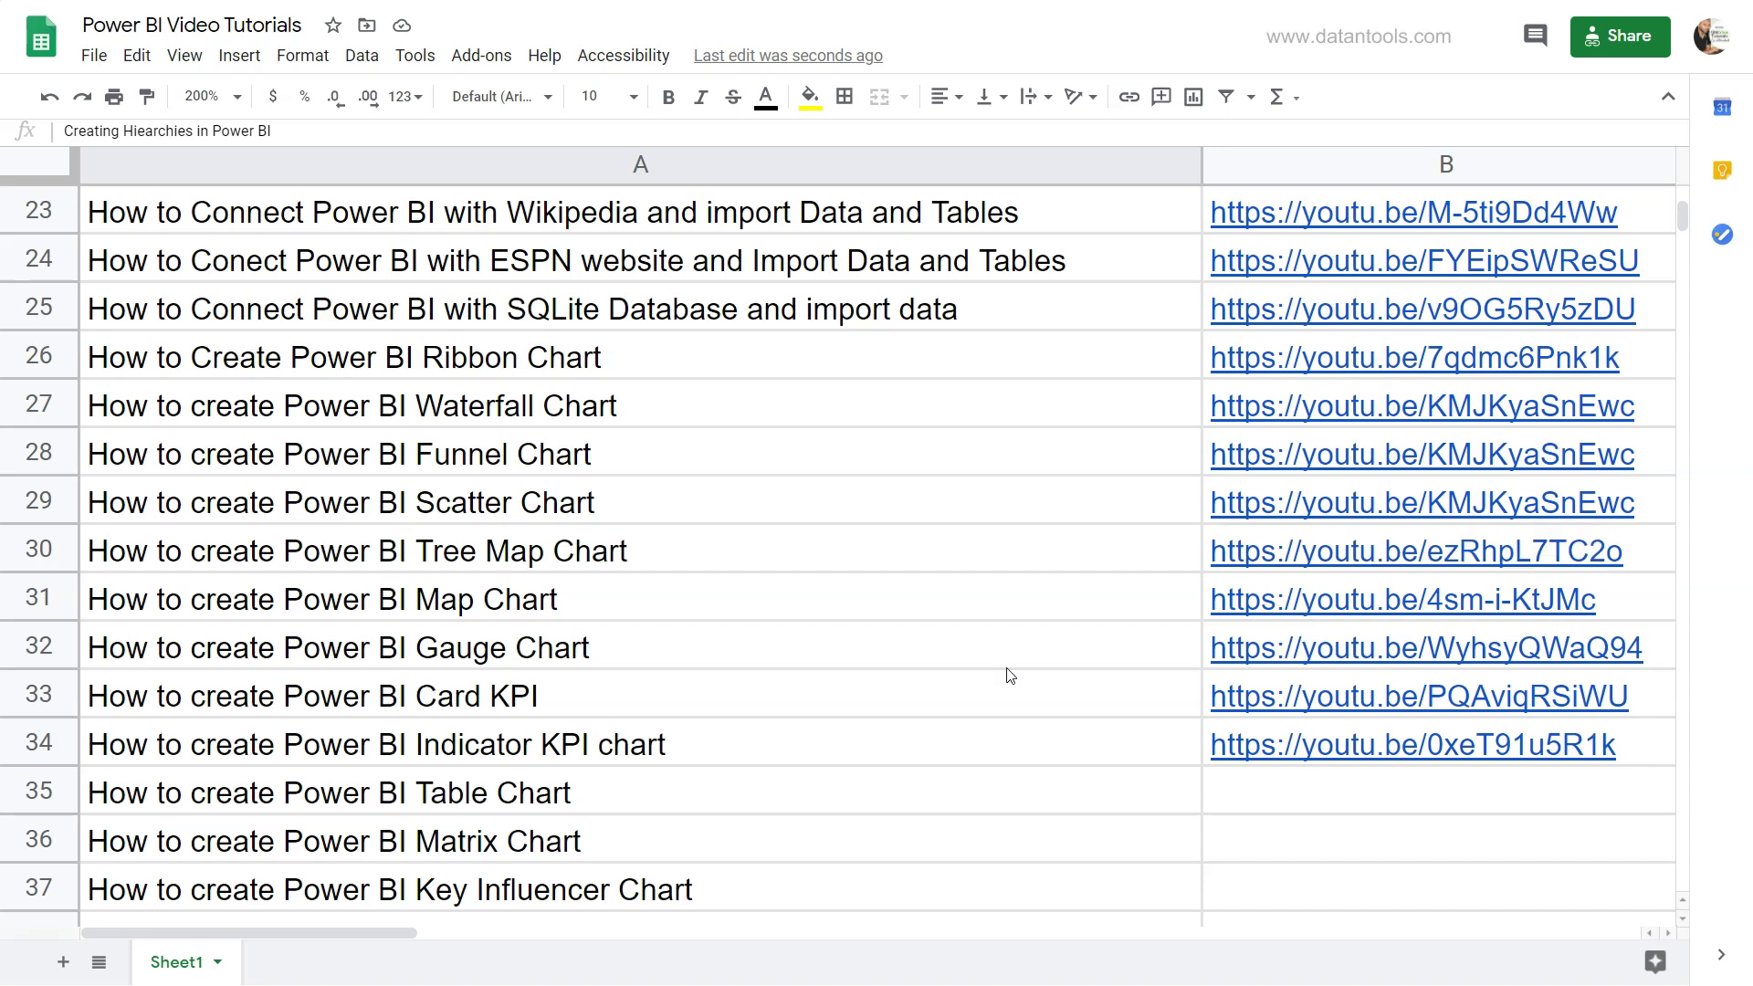
scroll(1010, 676, "down", 5)
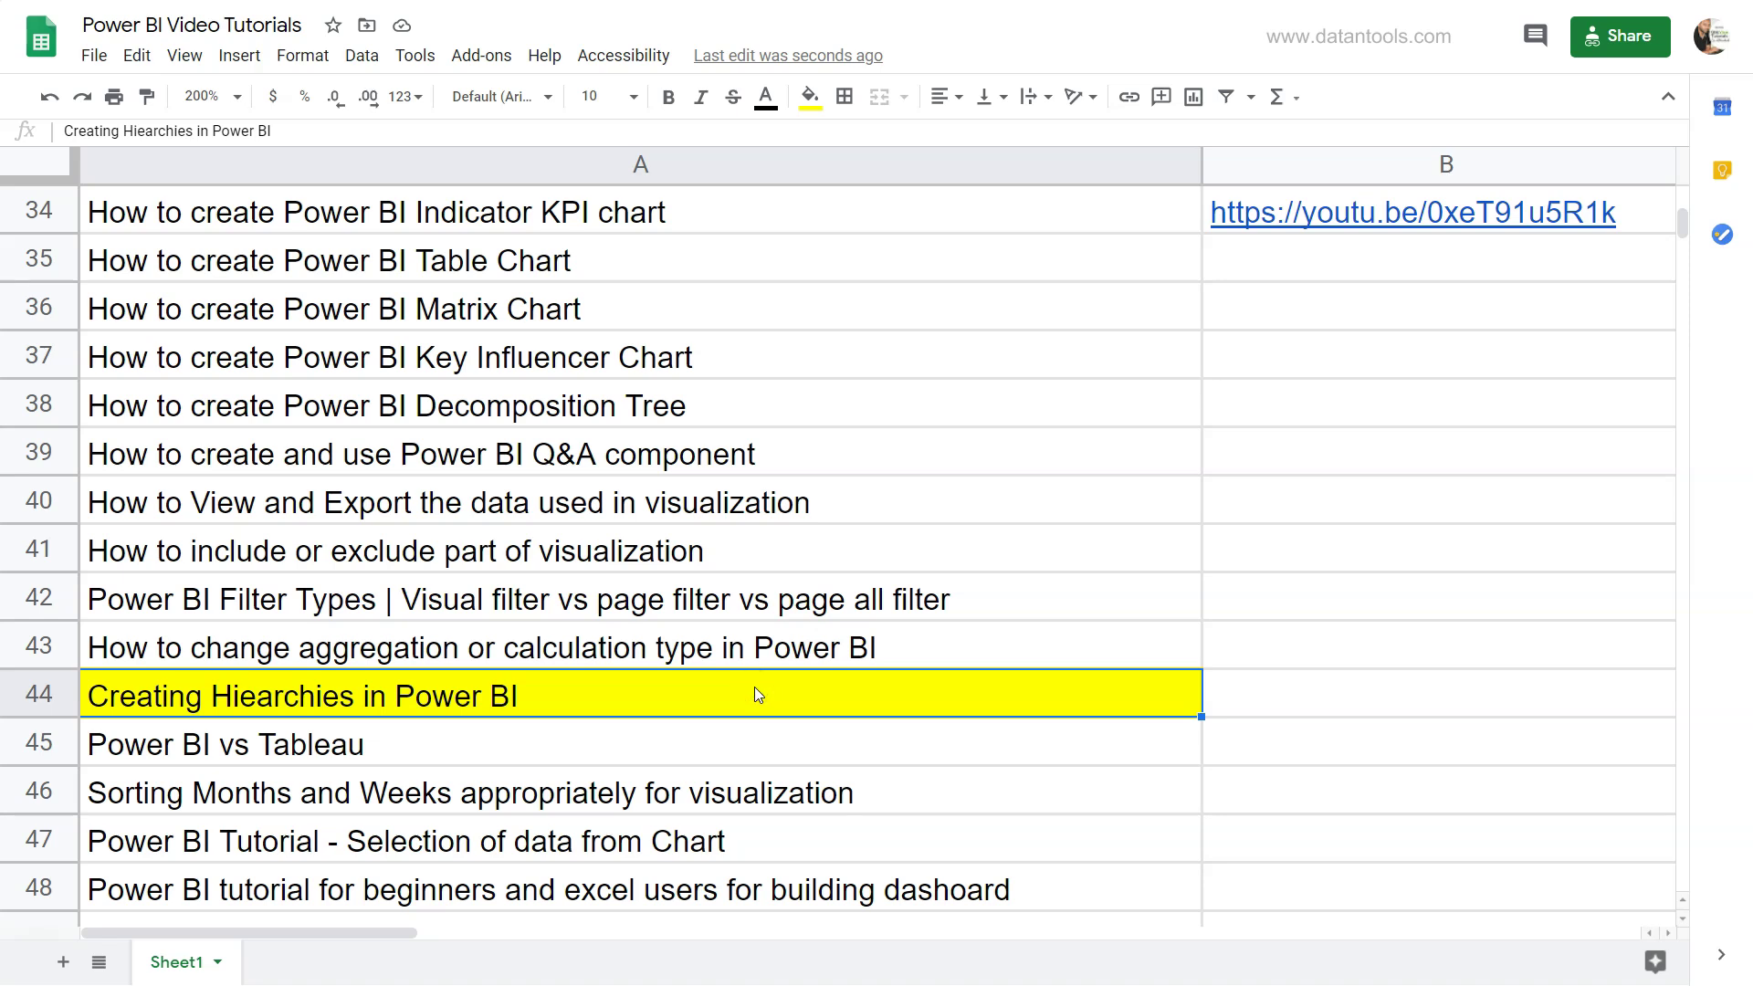
In Power BI, add a centred clustered column chart of Sales by Product Category and enlarge it
key("alt+Tab")
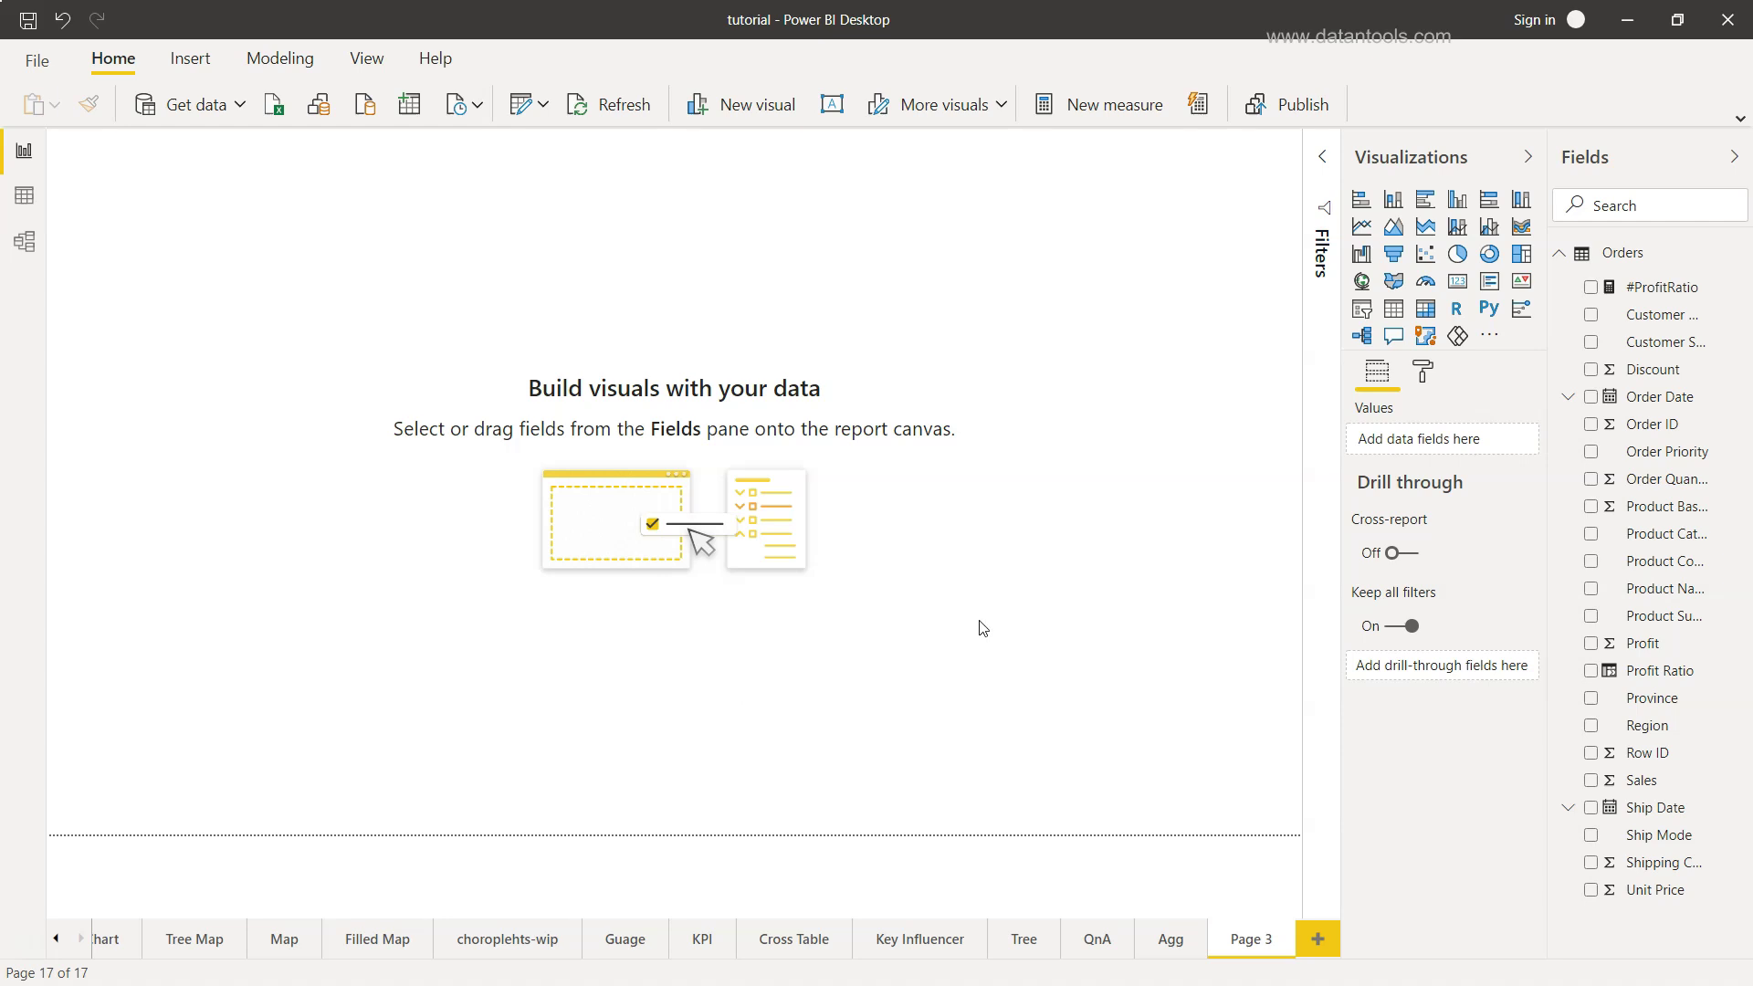
left_click(1458, 199)
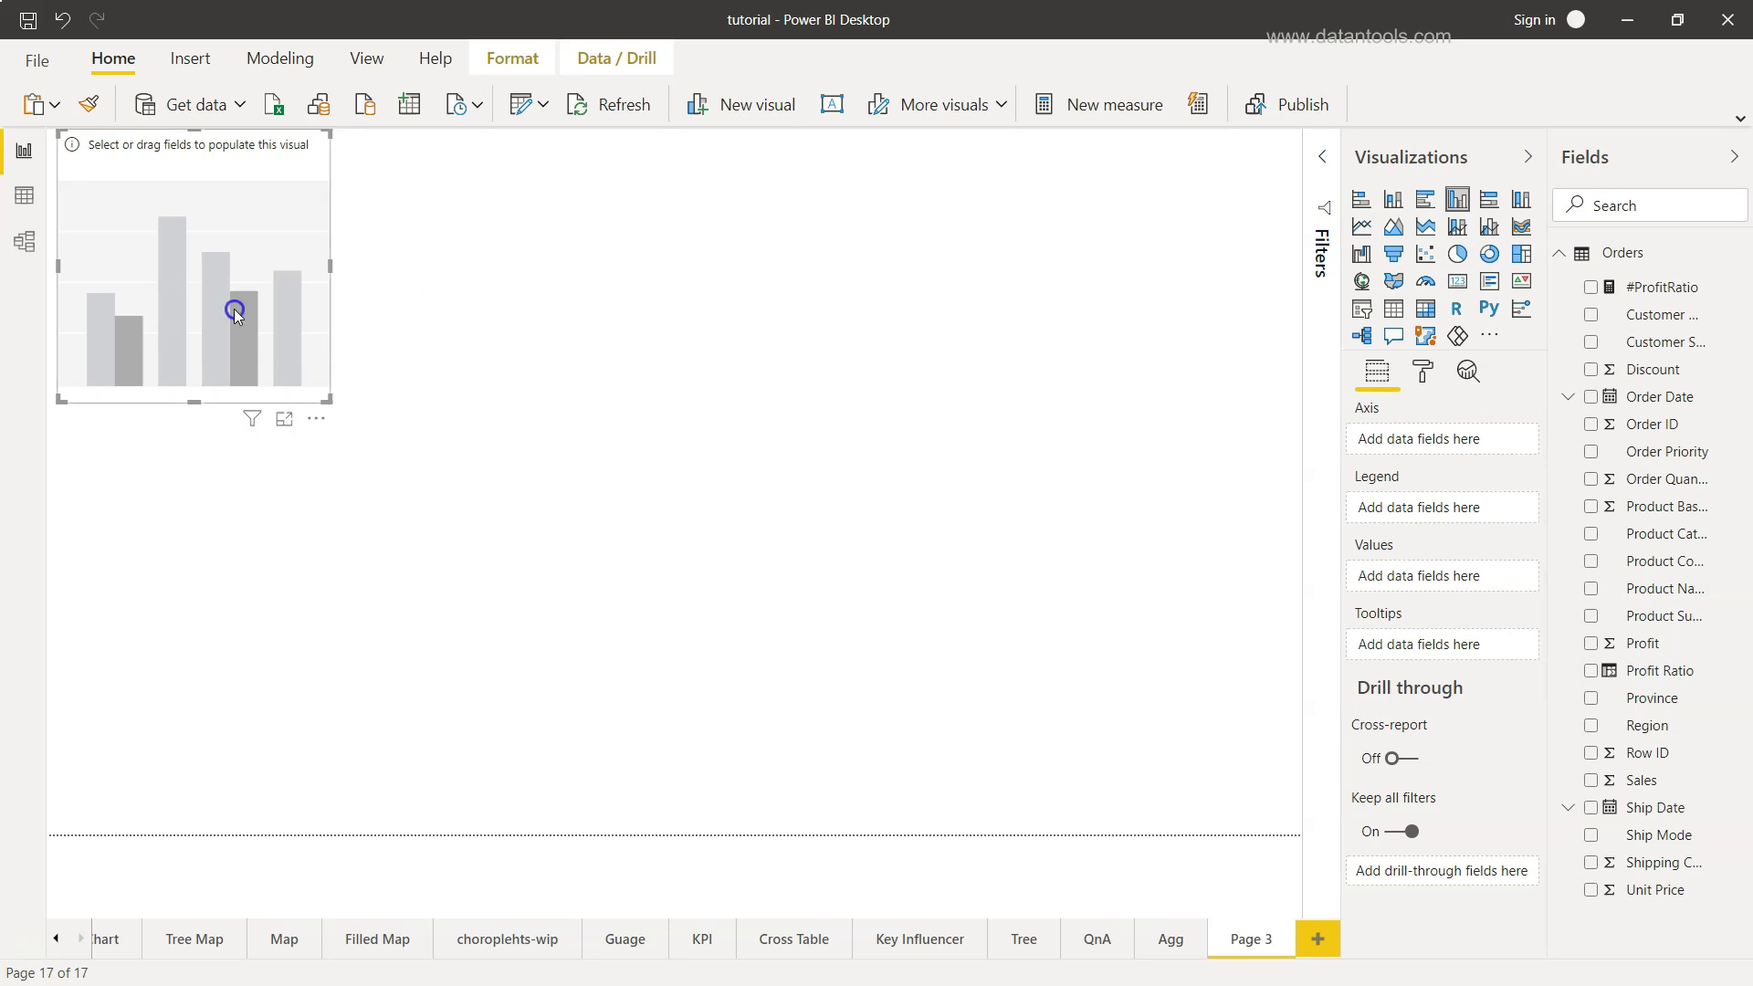
left_click_drag(234, 313, 762, 577)
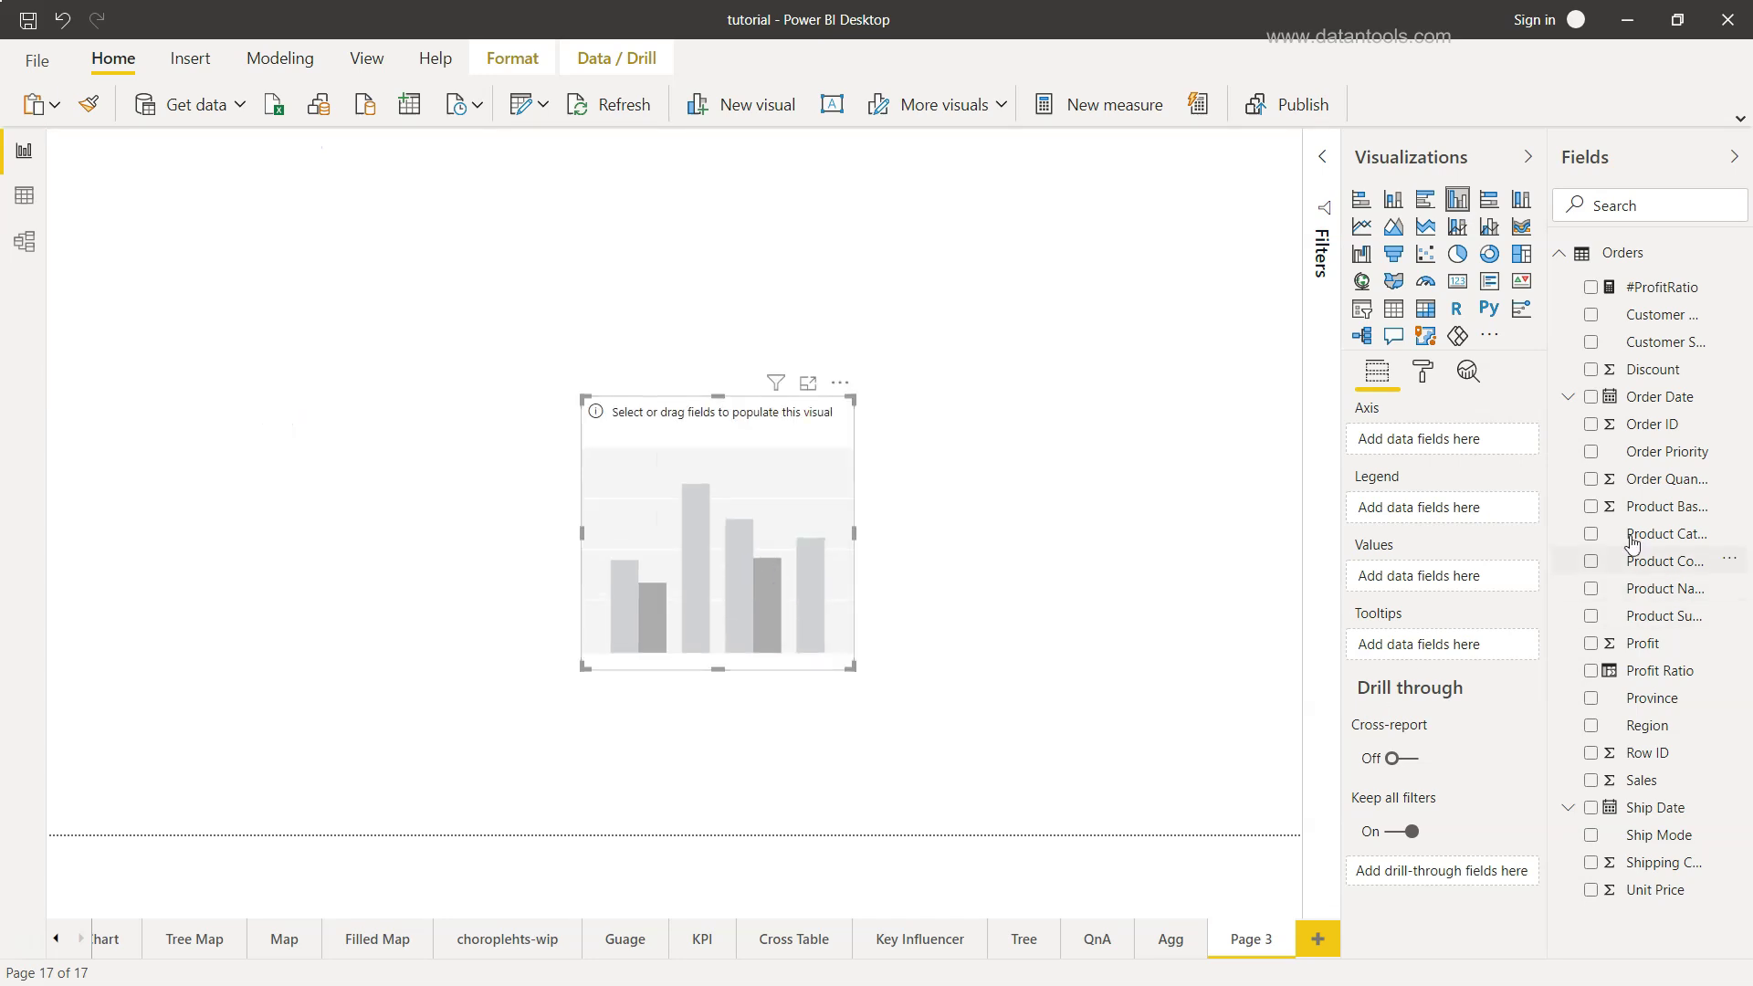
left_click(1591, 535)
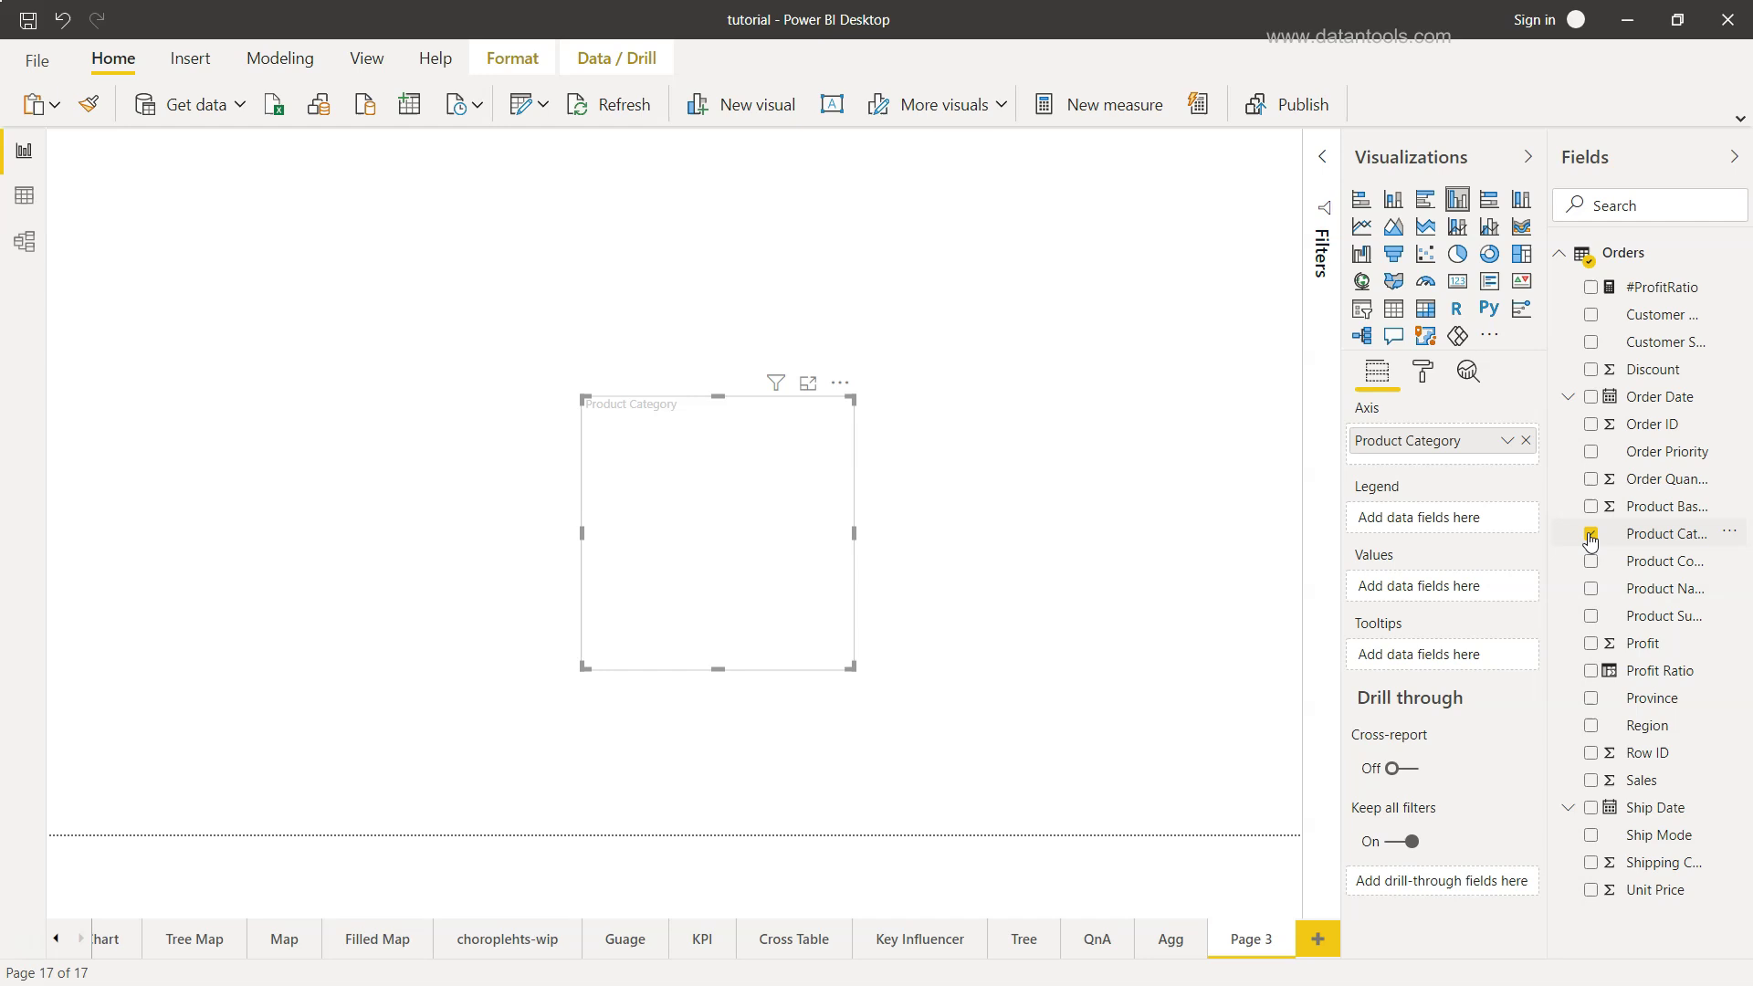
left_click(1592, 782)
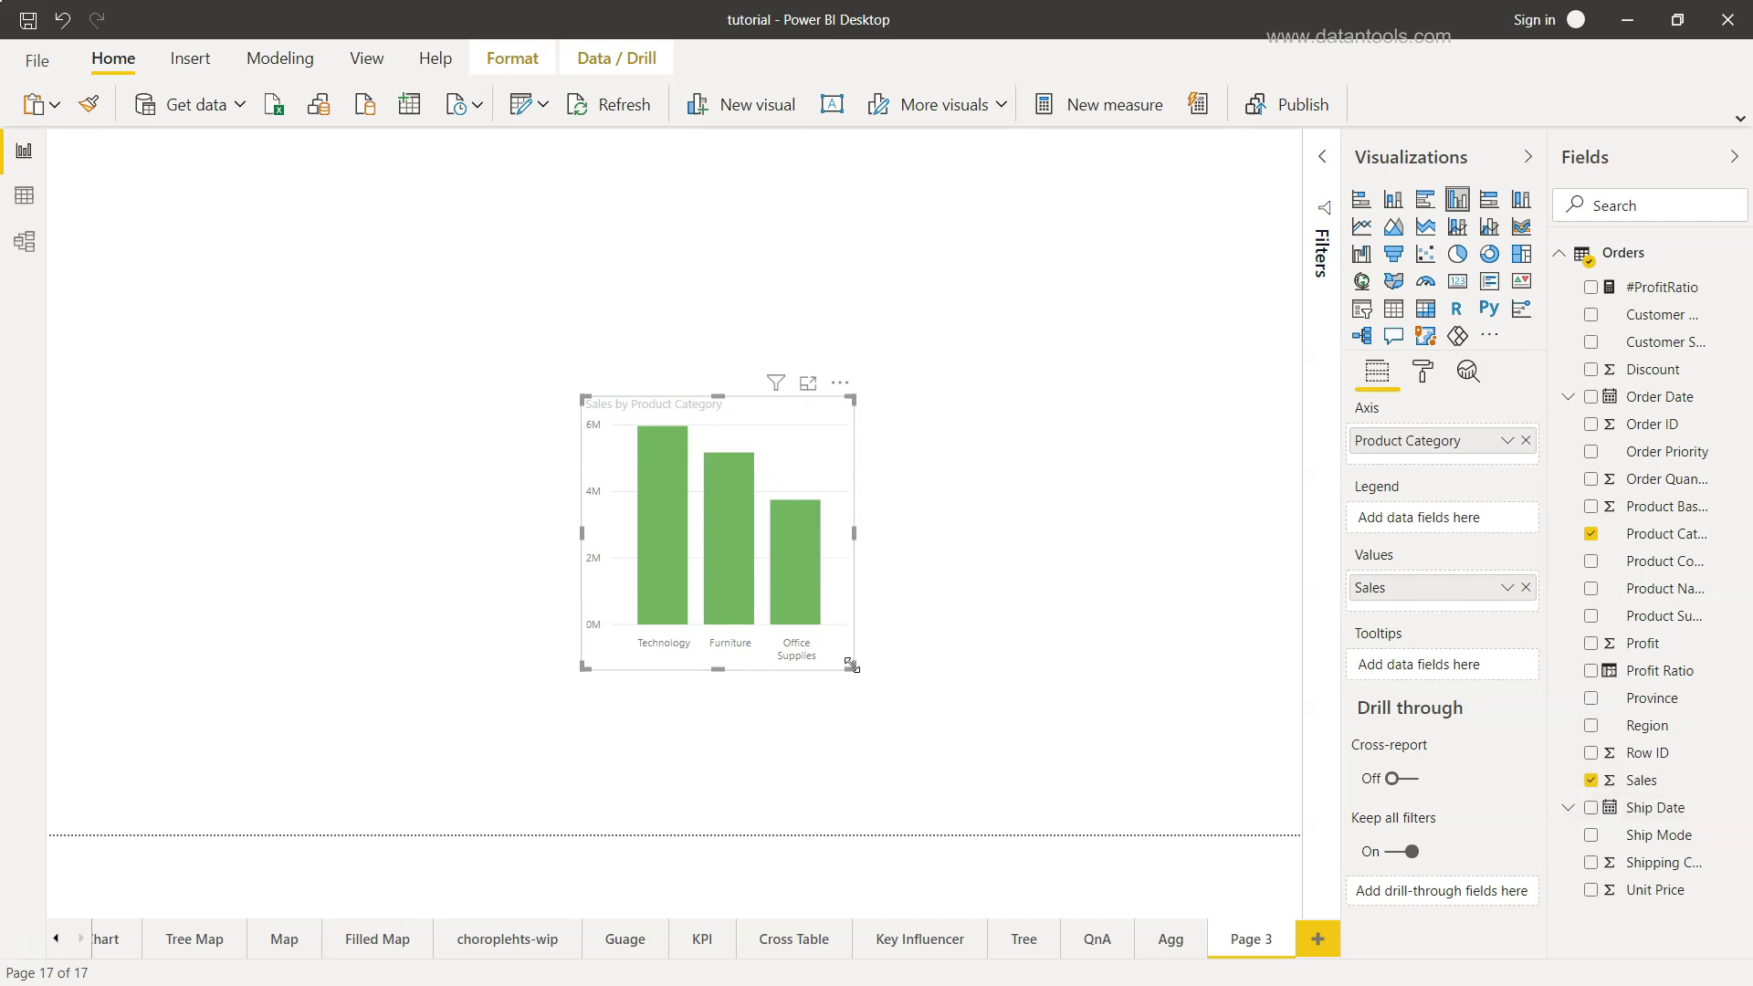
left_click_drag(851, 668, 1076, 745)
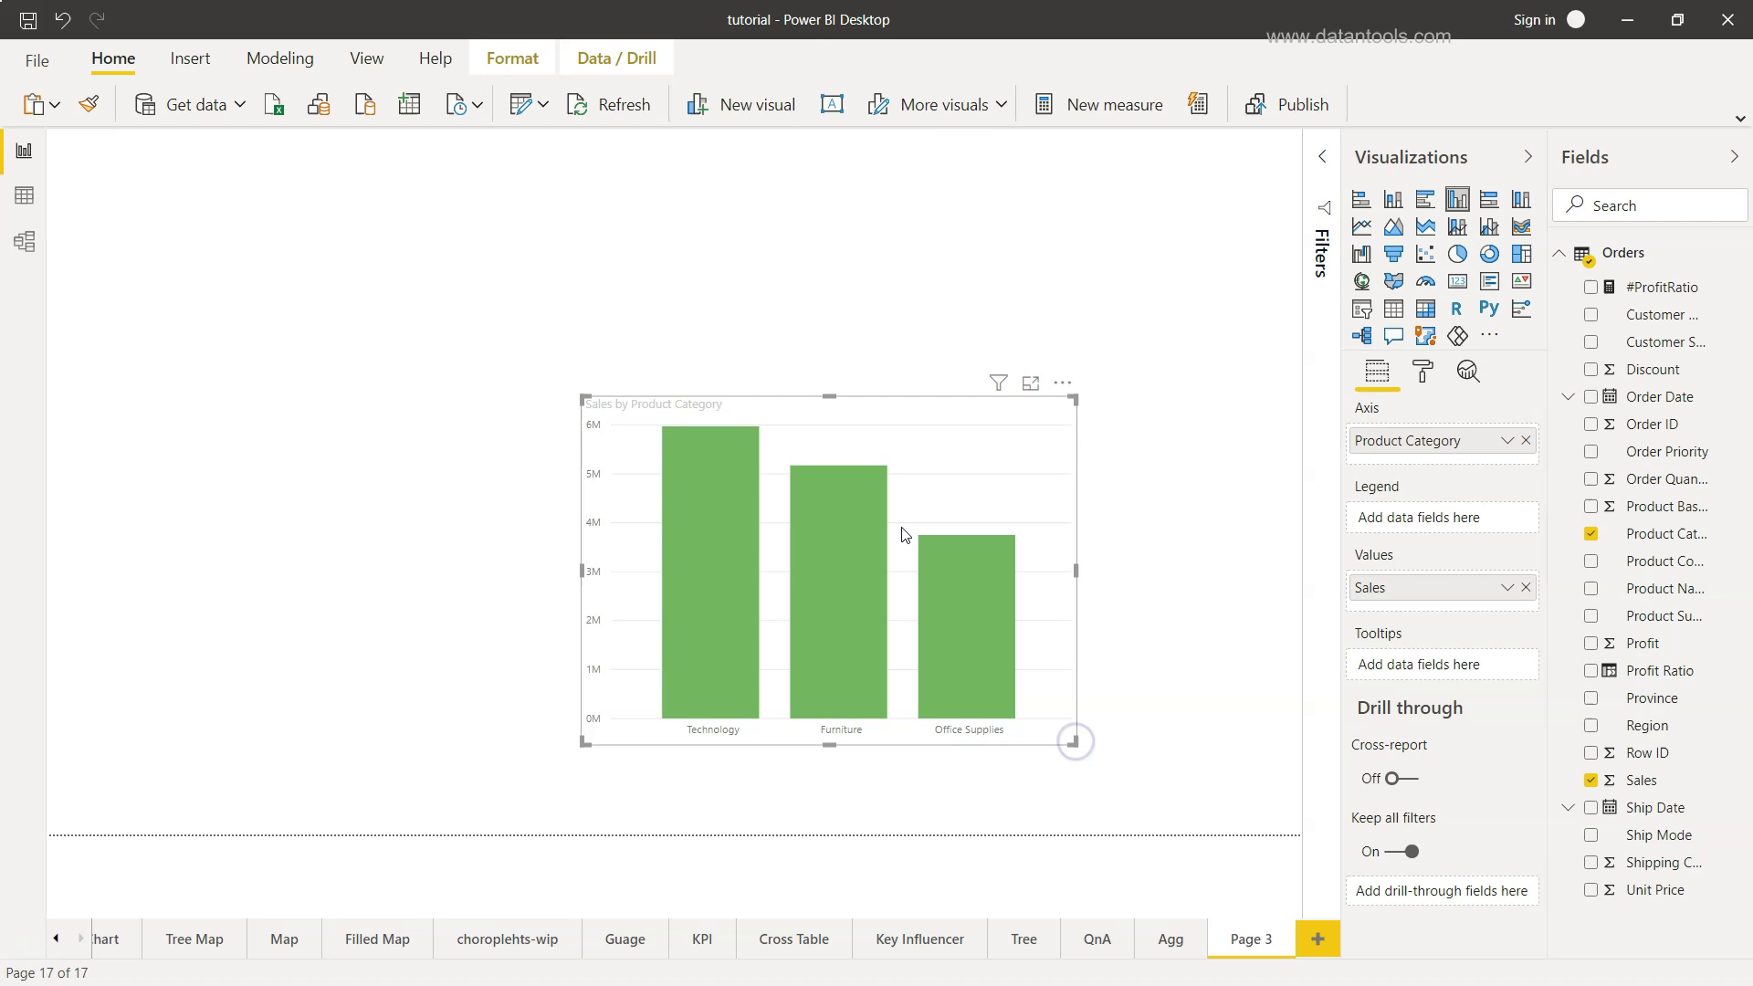
Highlight and then clear the Furniture and Technology bars in turn
left_click(851, 548)
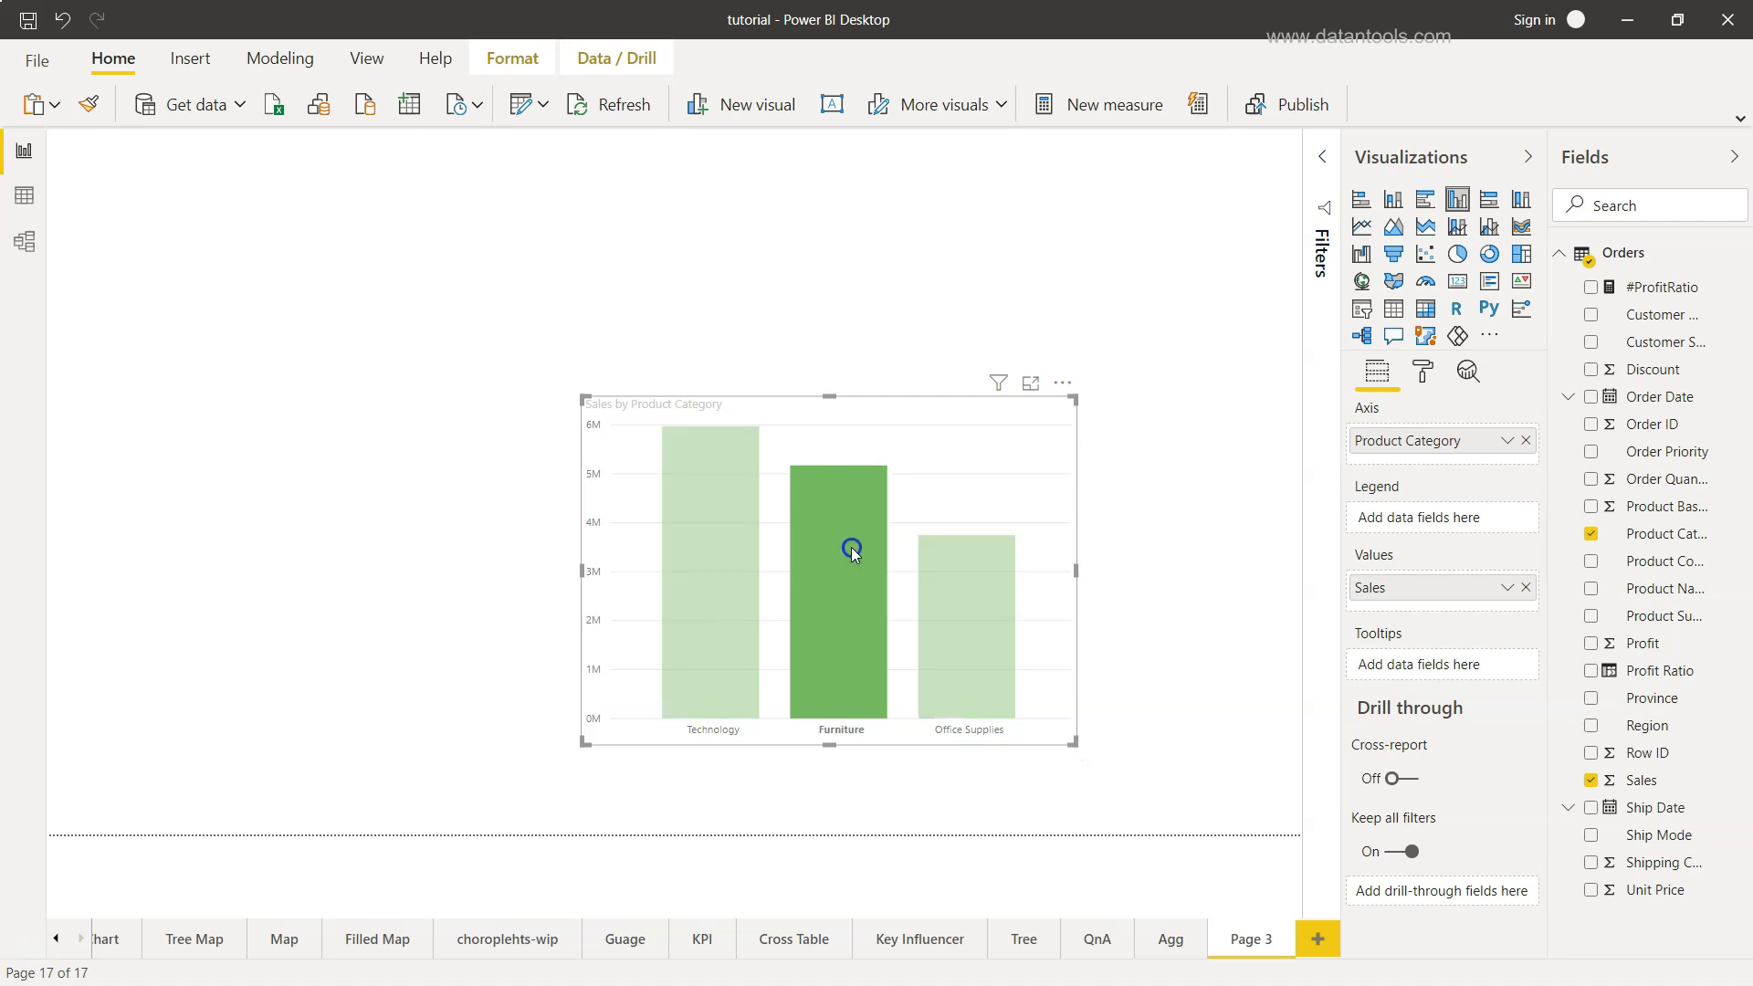
left_click(851, 548)
left_click(715, 548)
left_click(715, 548)
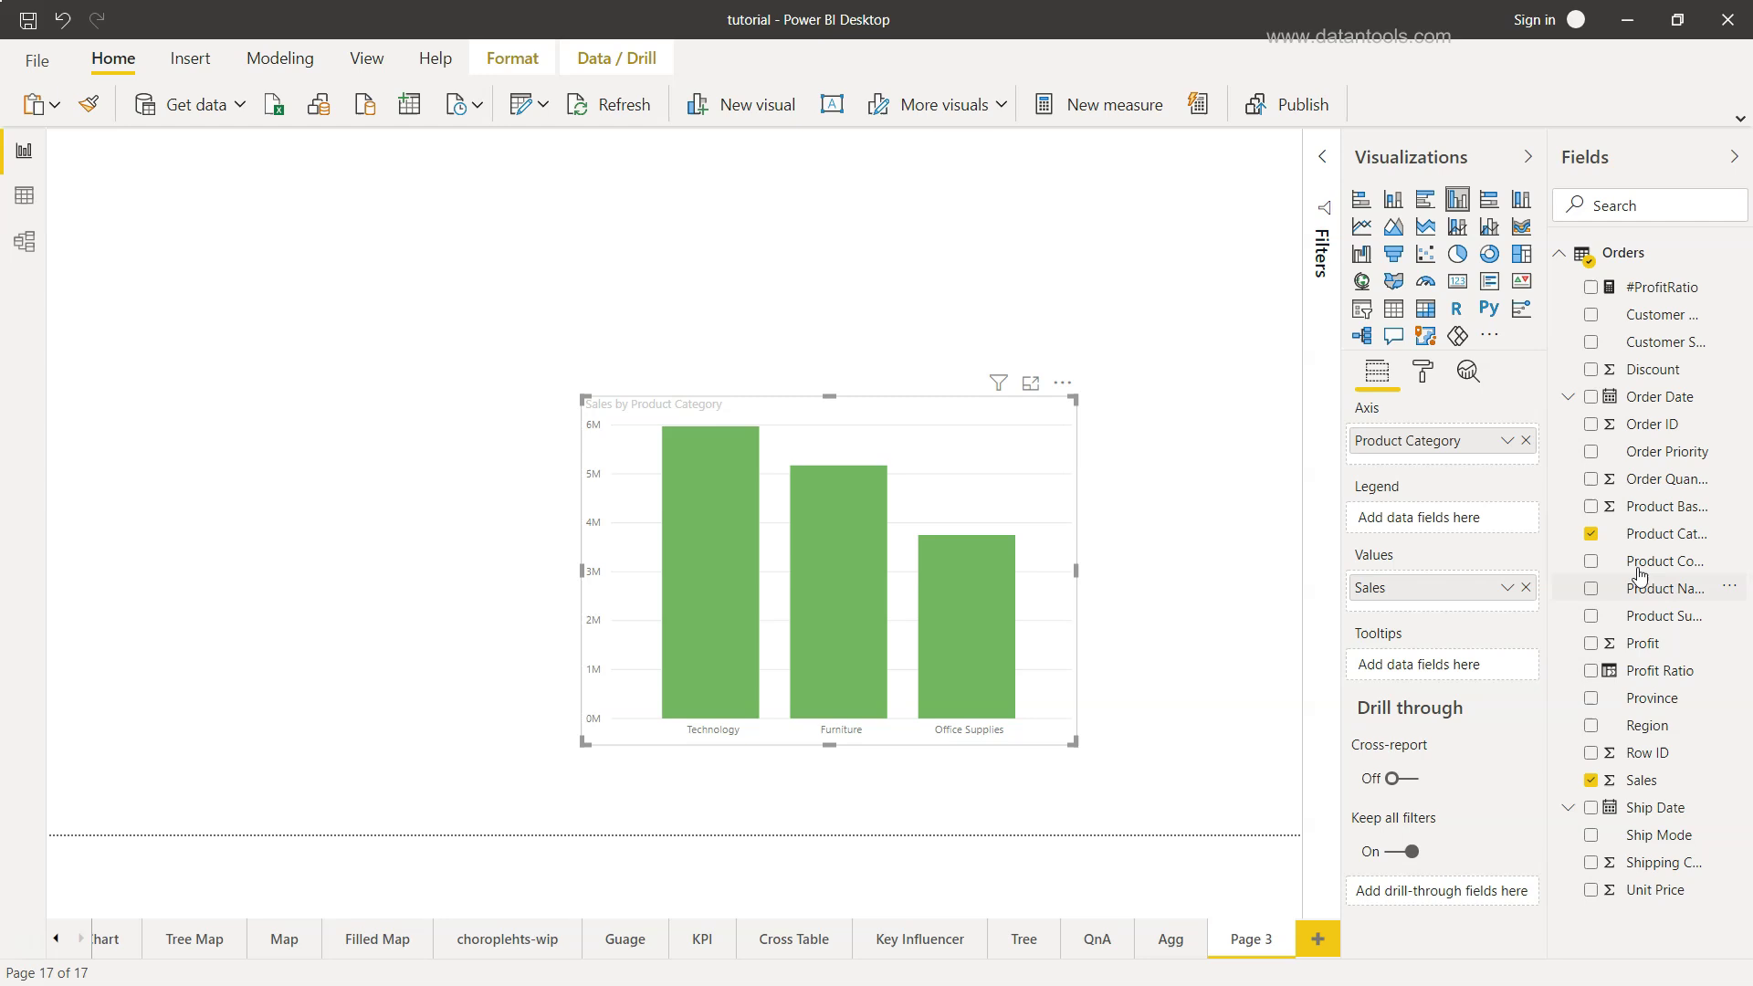
Add Product Sub-Category under Product Category in the Axis well, then highlight and clear Furniture
left_click(1590, 618)
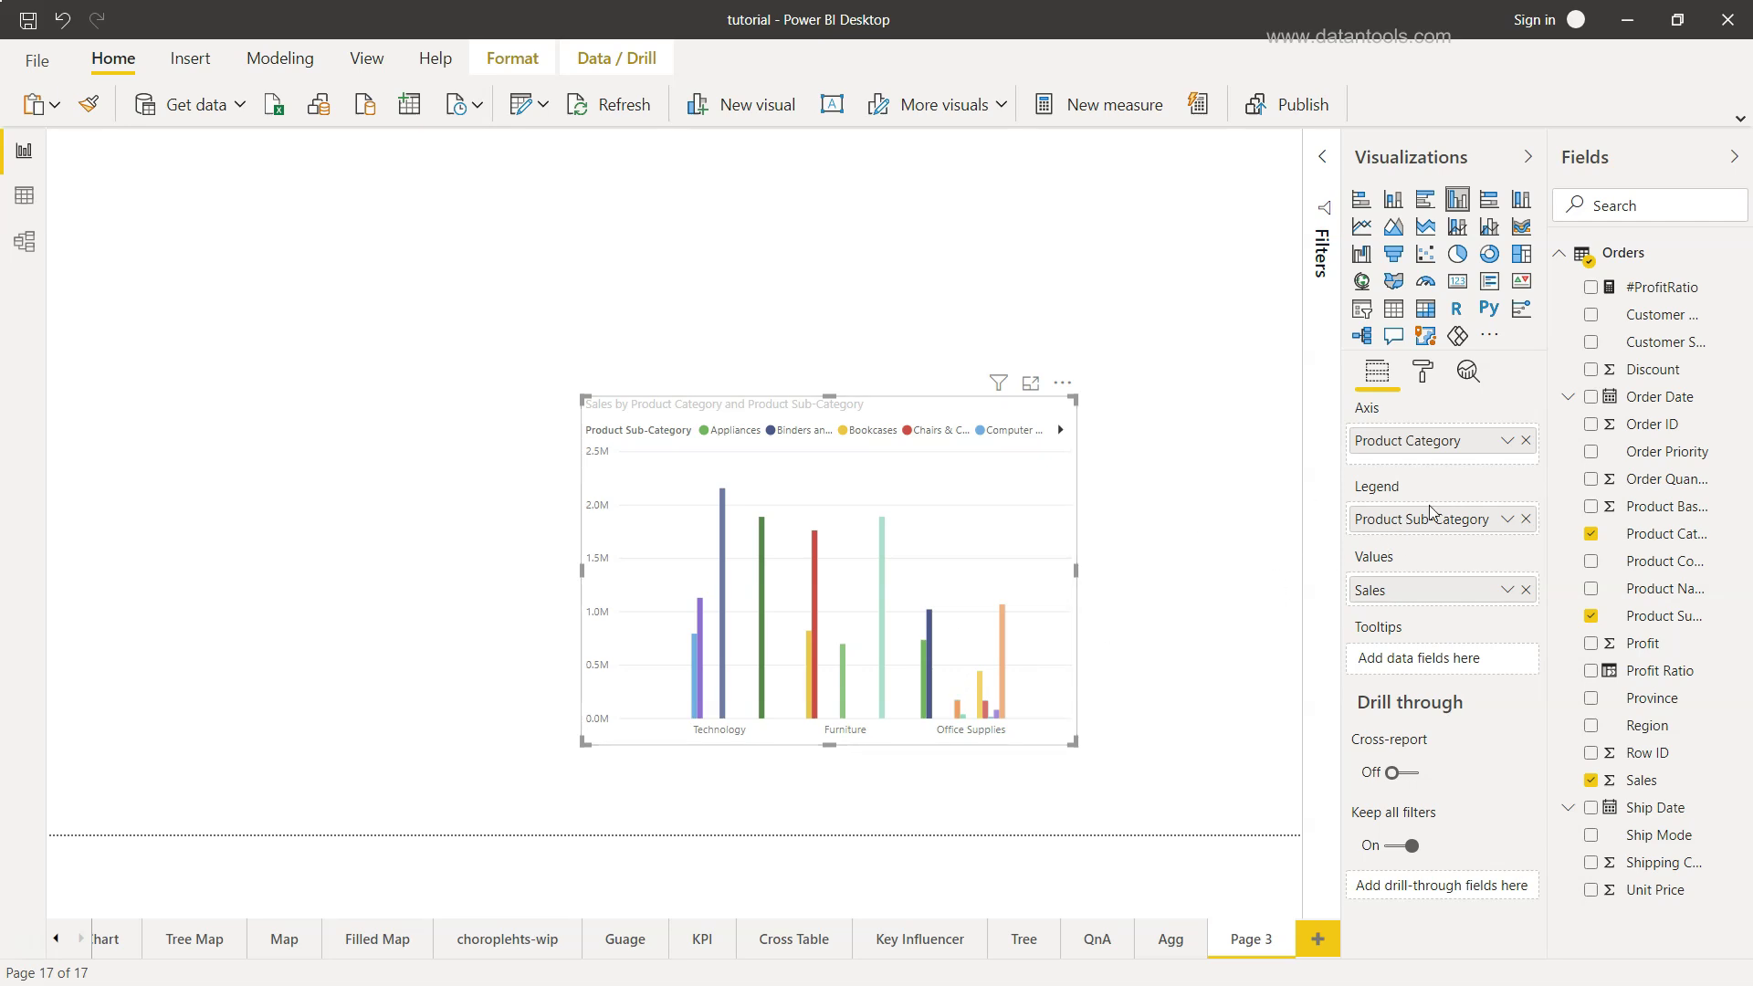
left_click_drag(1430, 527, 1429, 465)
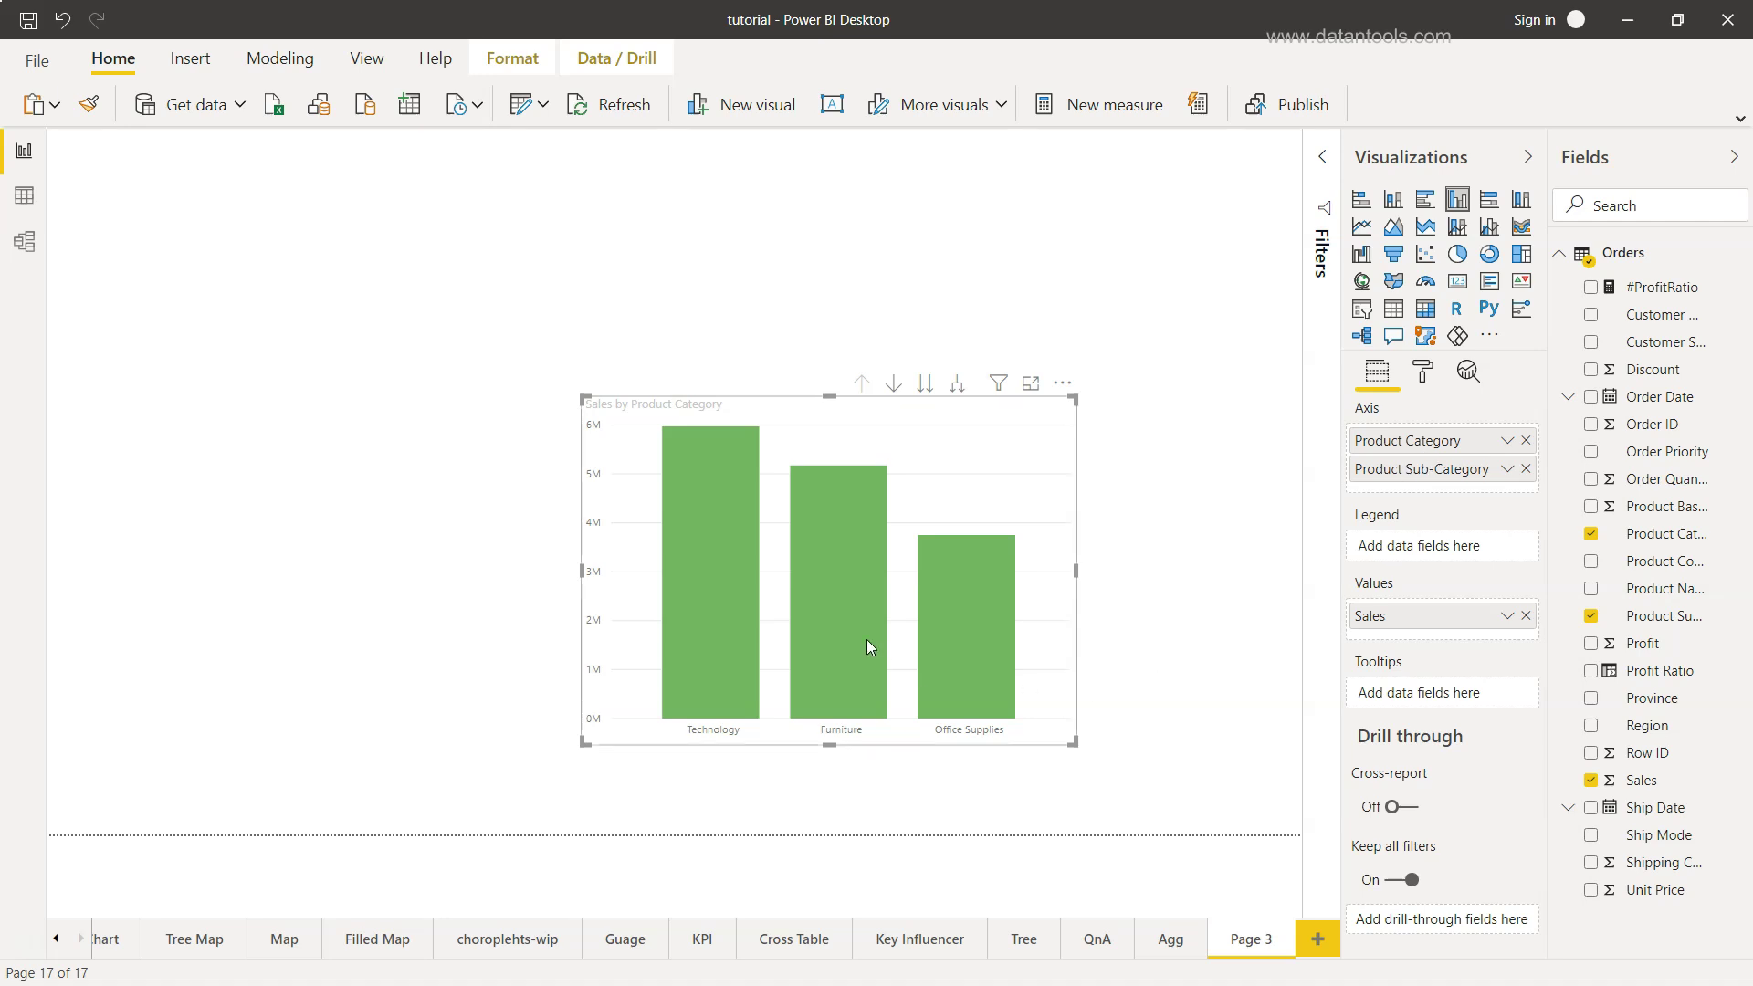
mouse_move(842, 708)
left_click(846, 605)
left_click(846, 604)
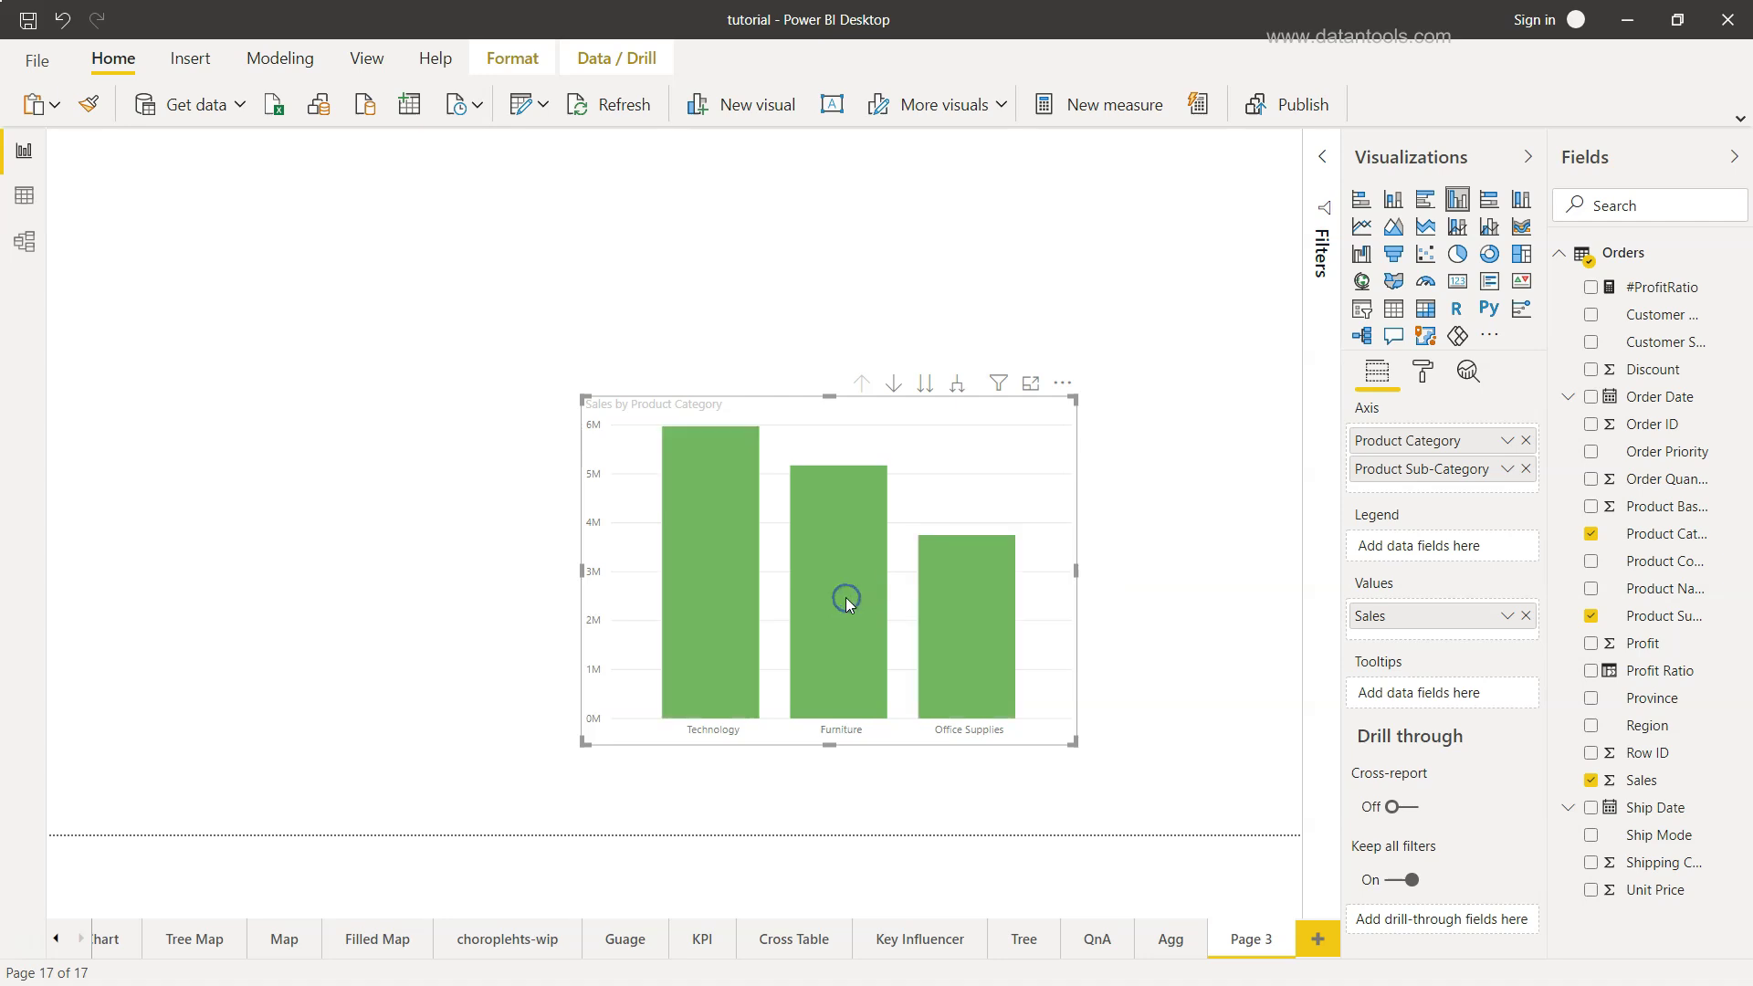
Turn on drill-down mode, drill into Office Supplies sub-categories, then drill back up
left_click(893, 384)
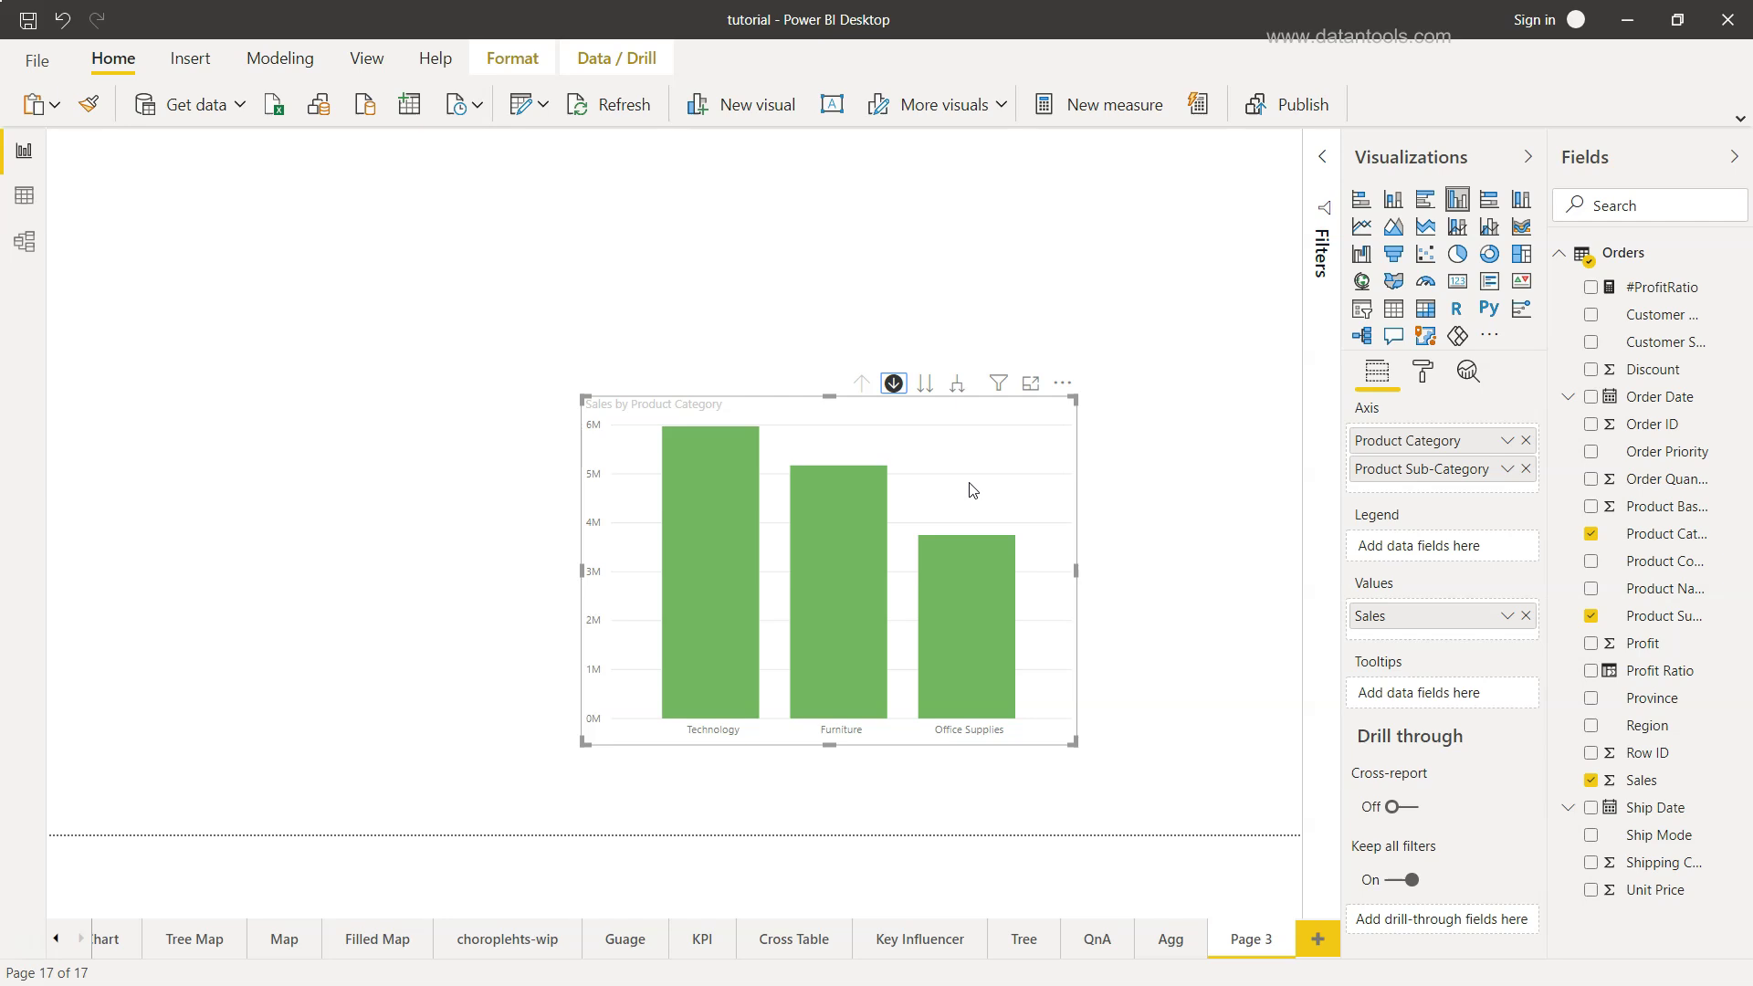
mouse_move(989, 630)
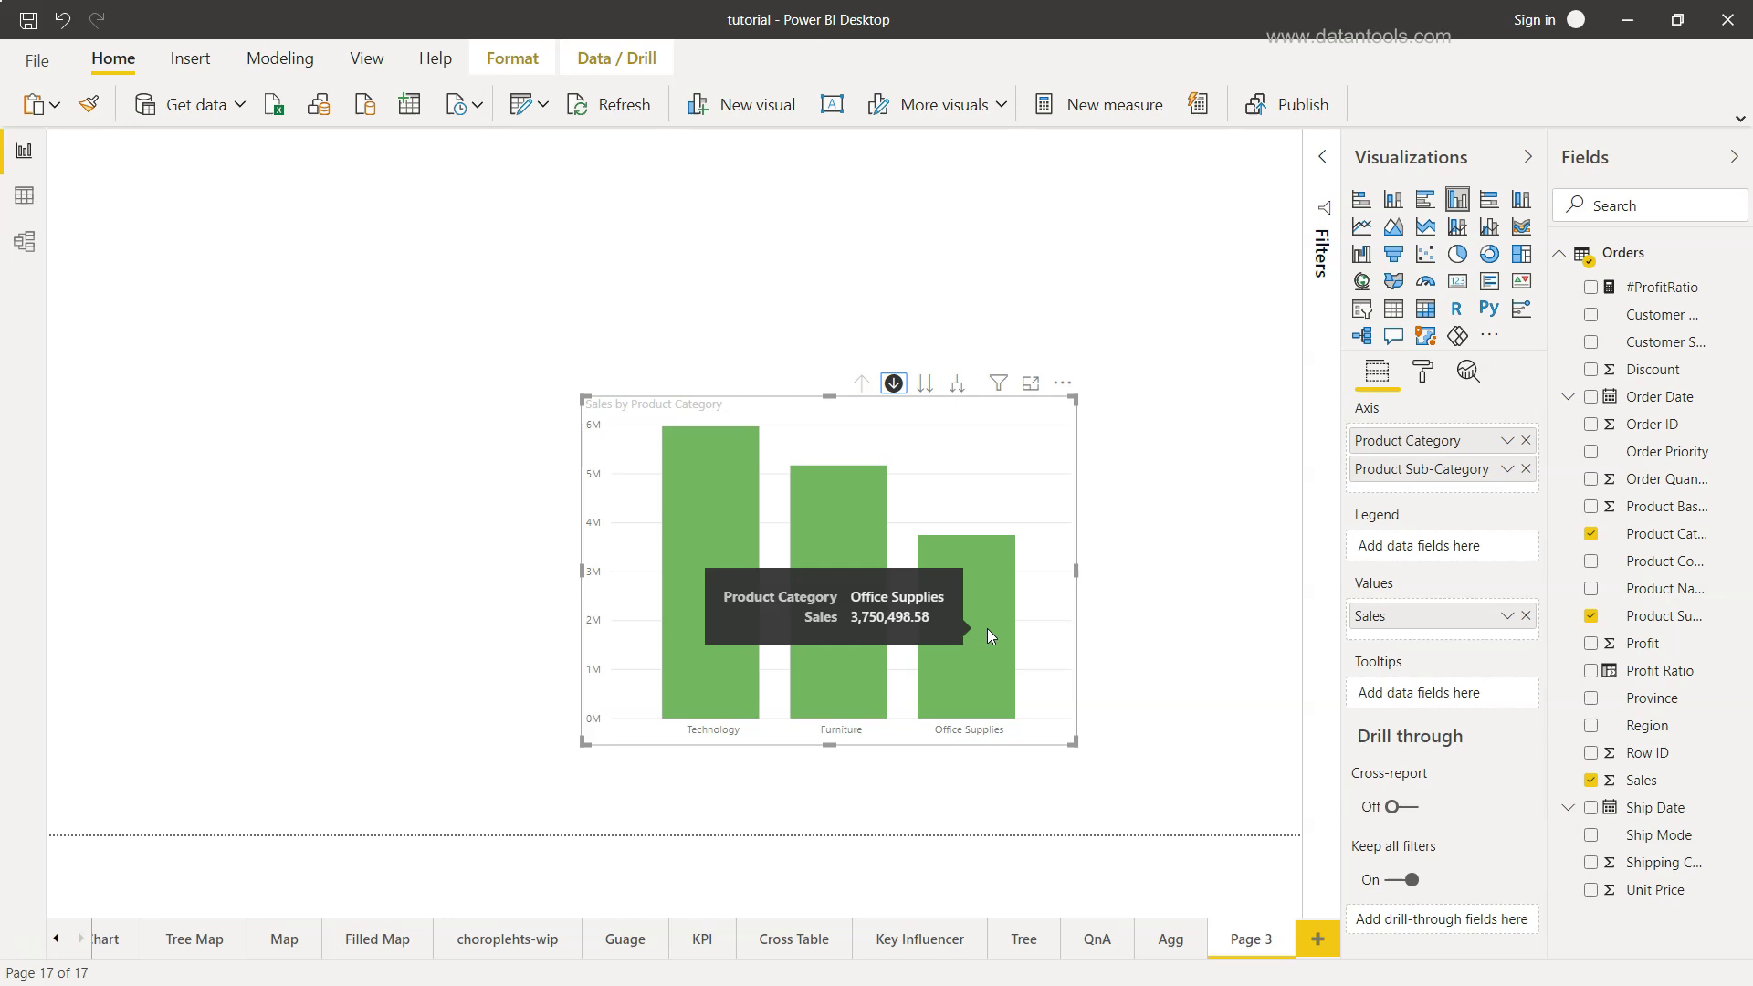
left_click(988, 629)
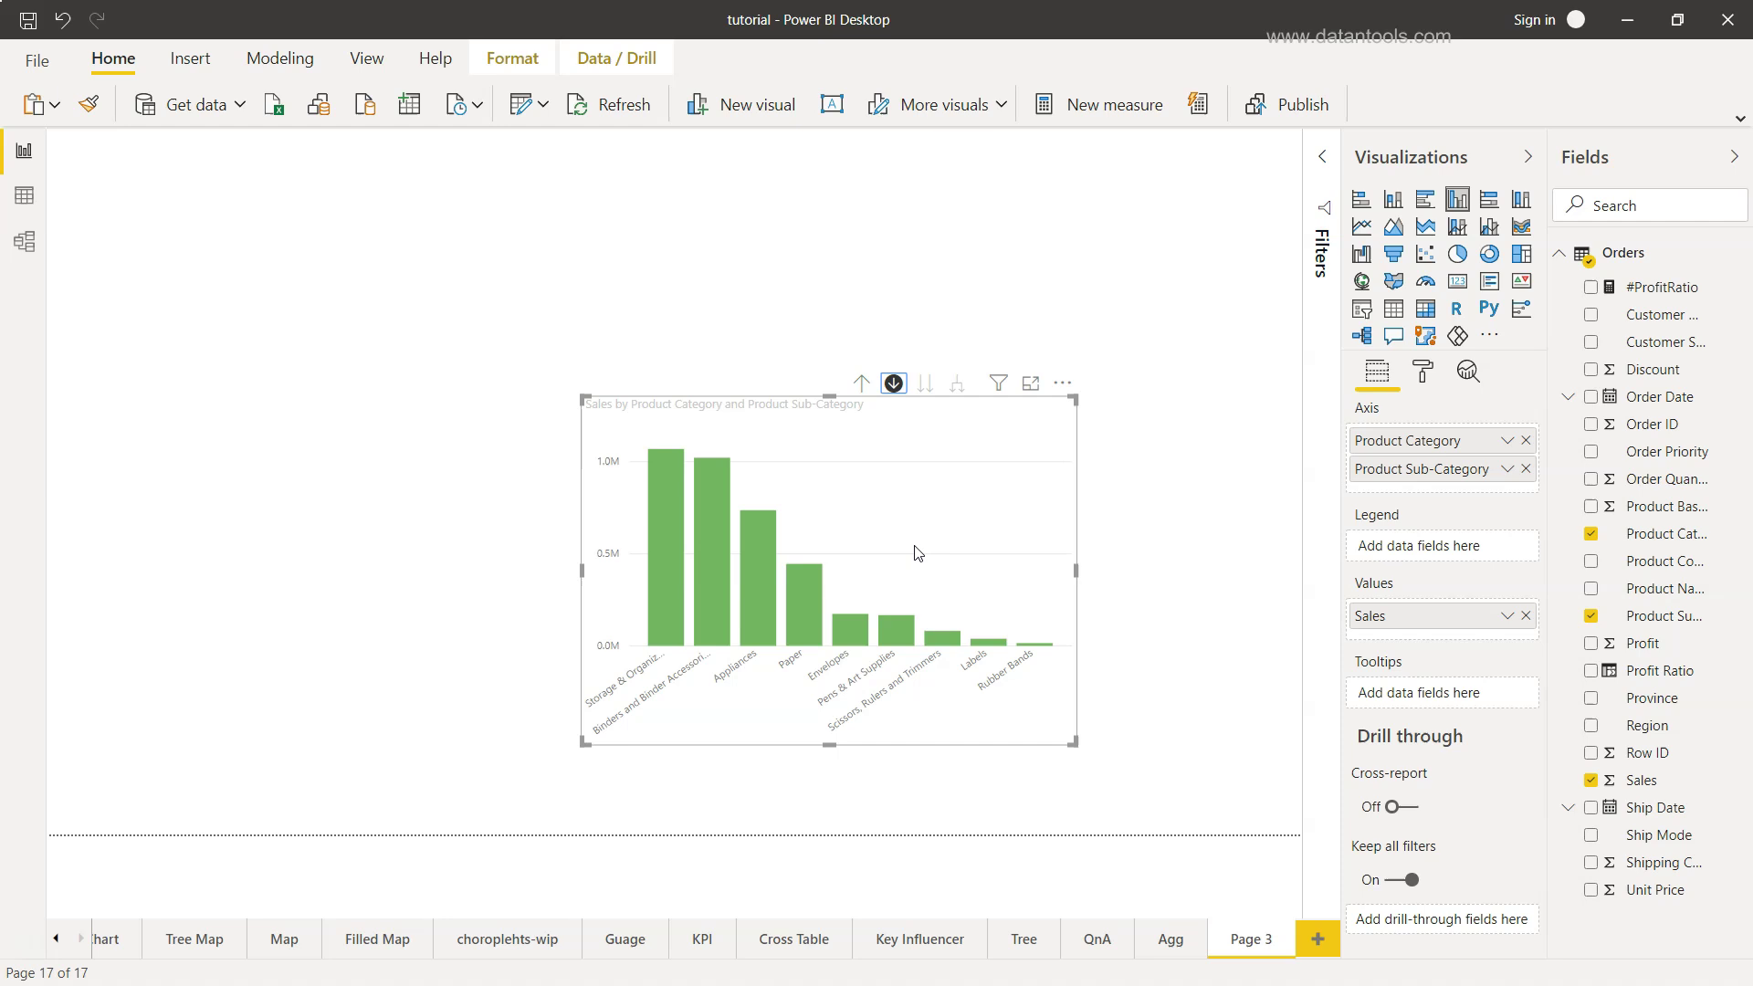
left_click(862, 386)
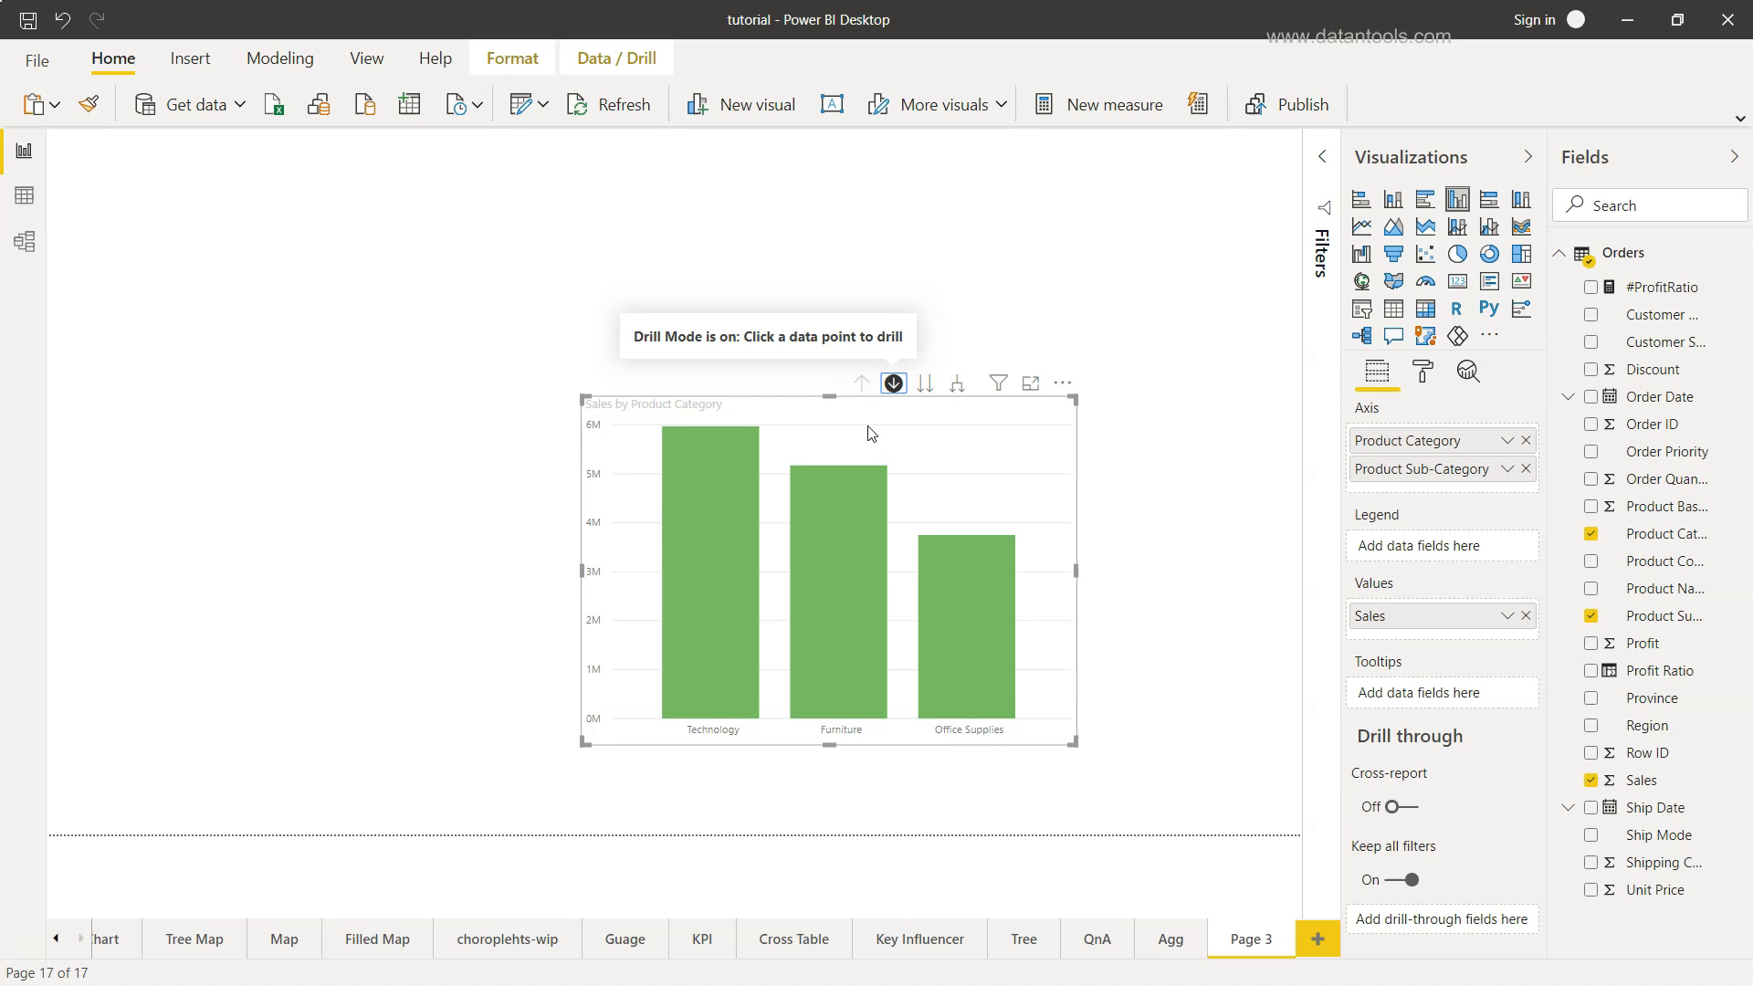
Drill into Technology's sub-categories and return to the three category bars
left_click(709, 578)
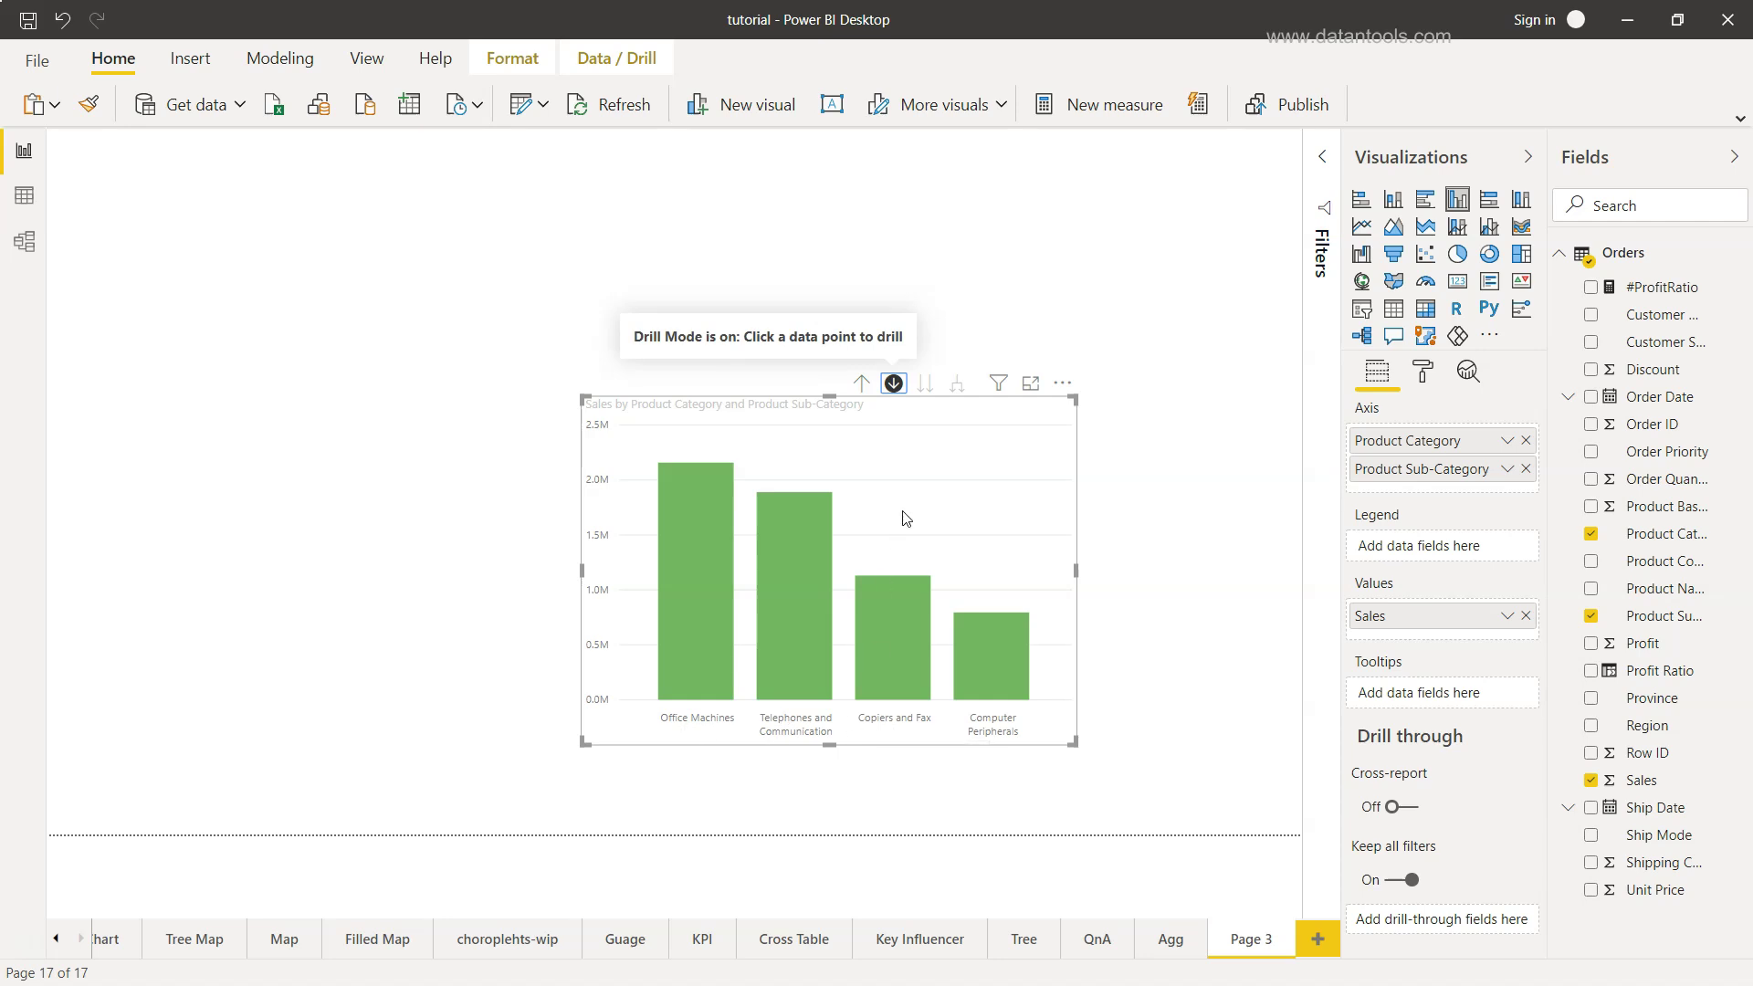
left_click(863, 384)
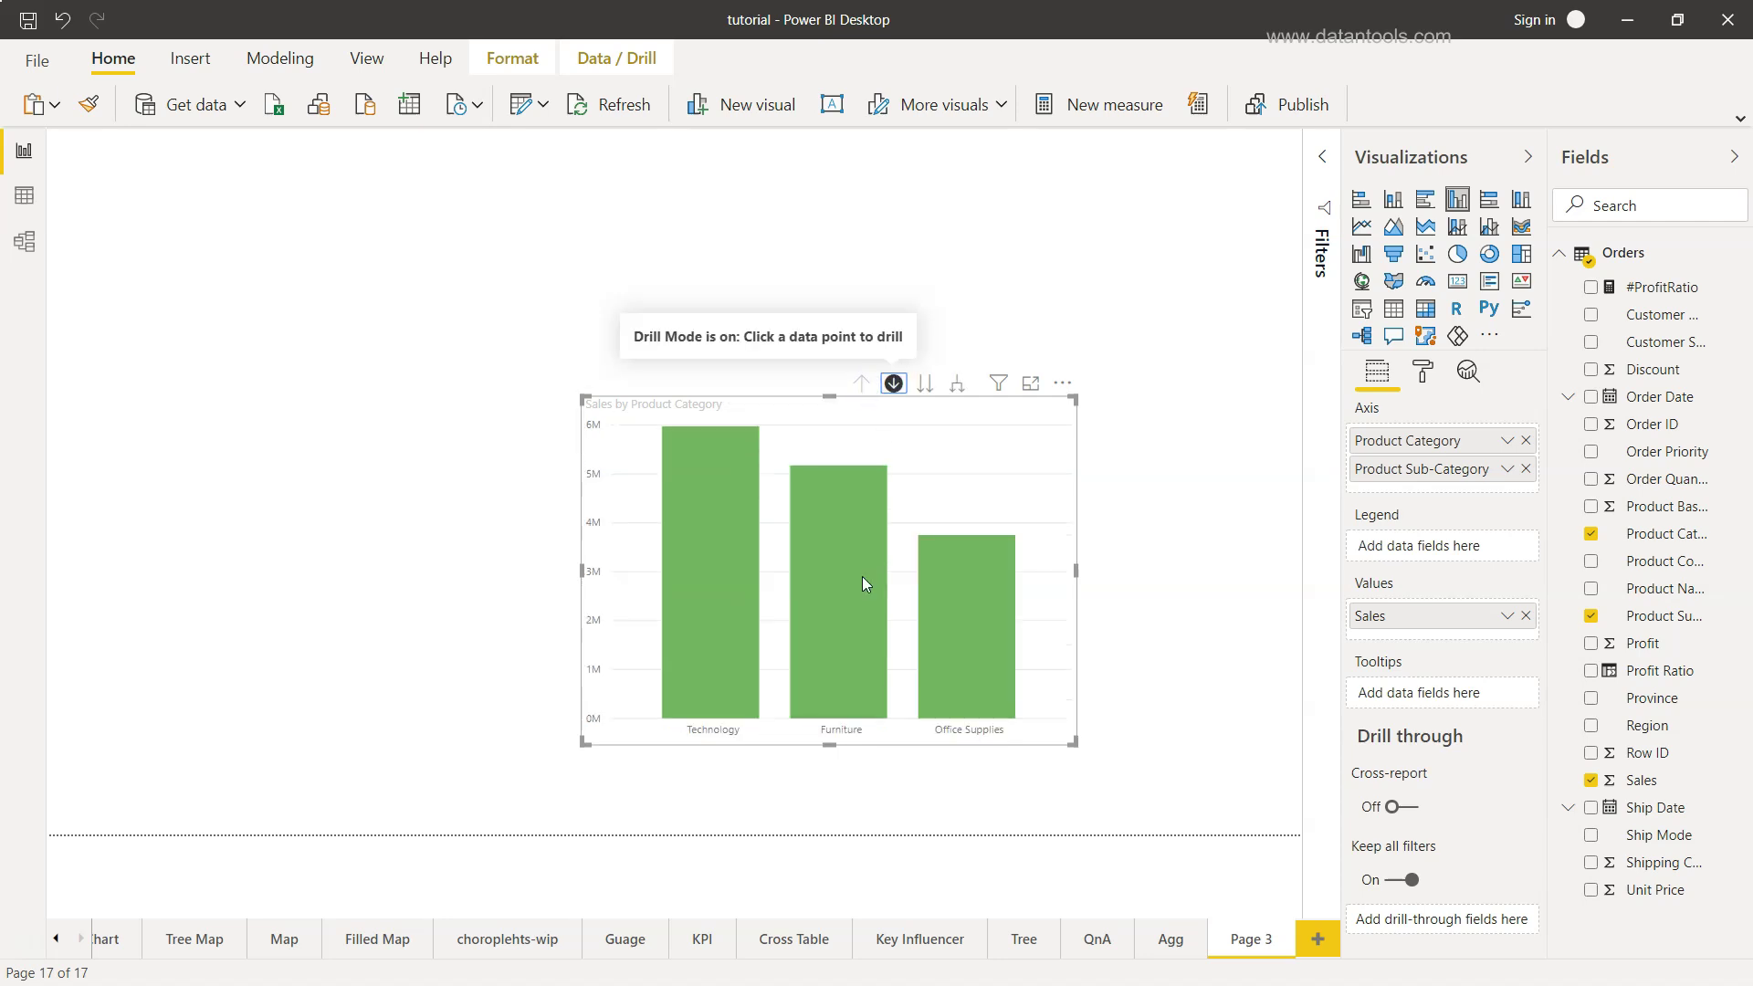
mouse_move(866, 610)
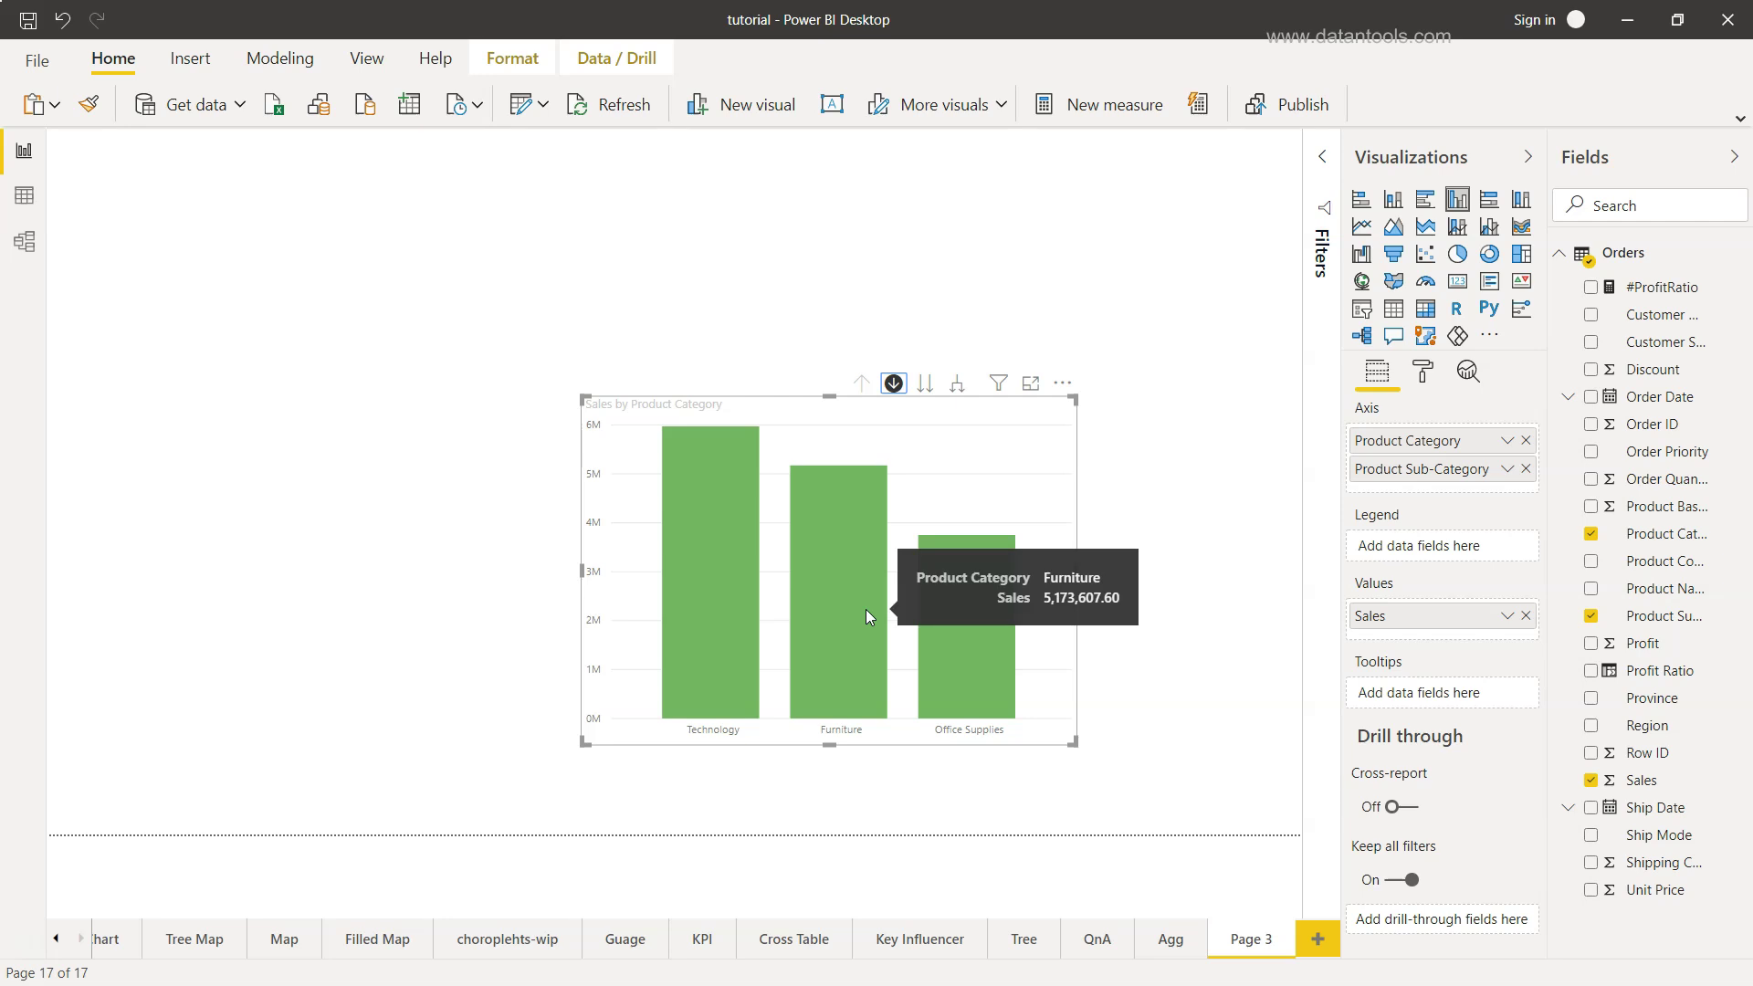
Expand the chart to all product sub-categories and move it to the top-left of the page
left_click(925, 385)
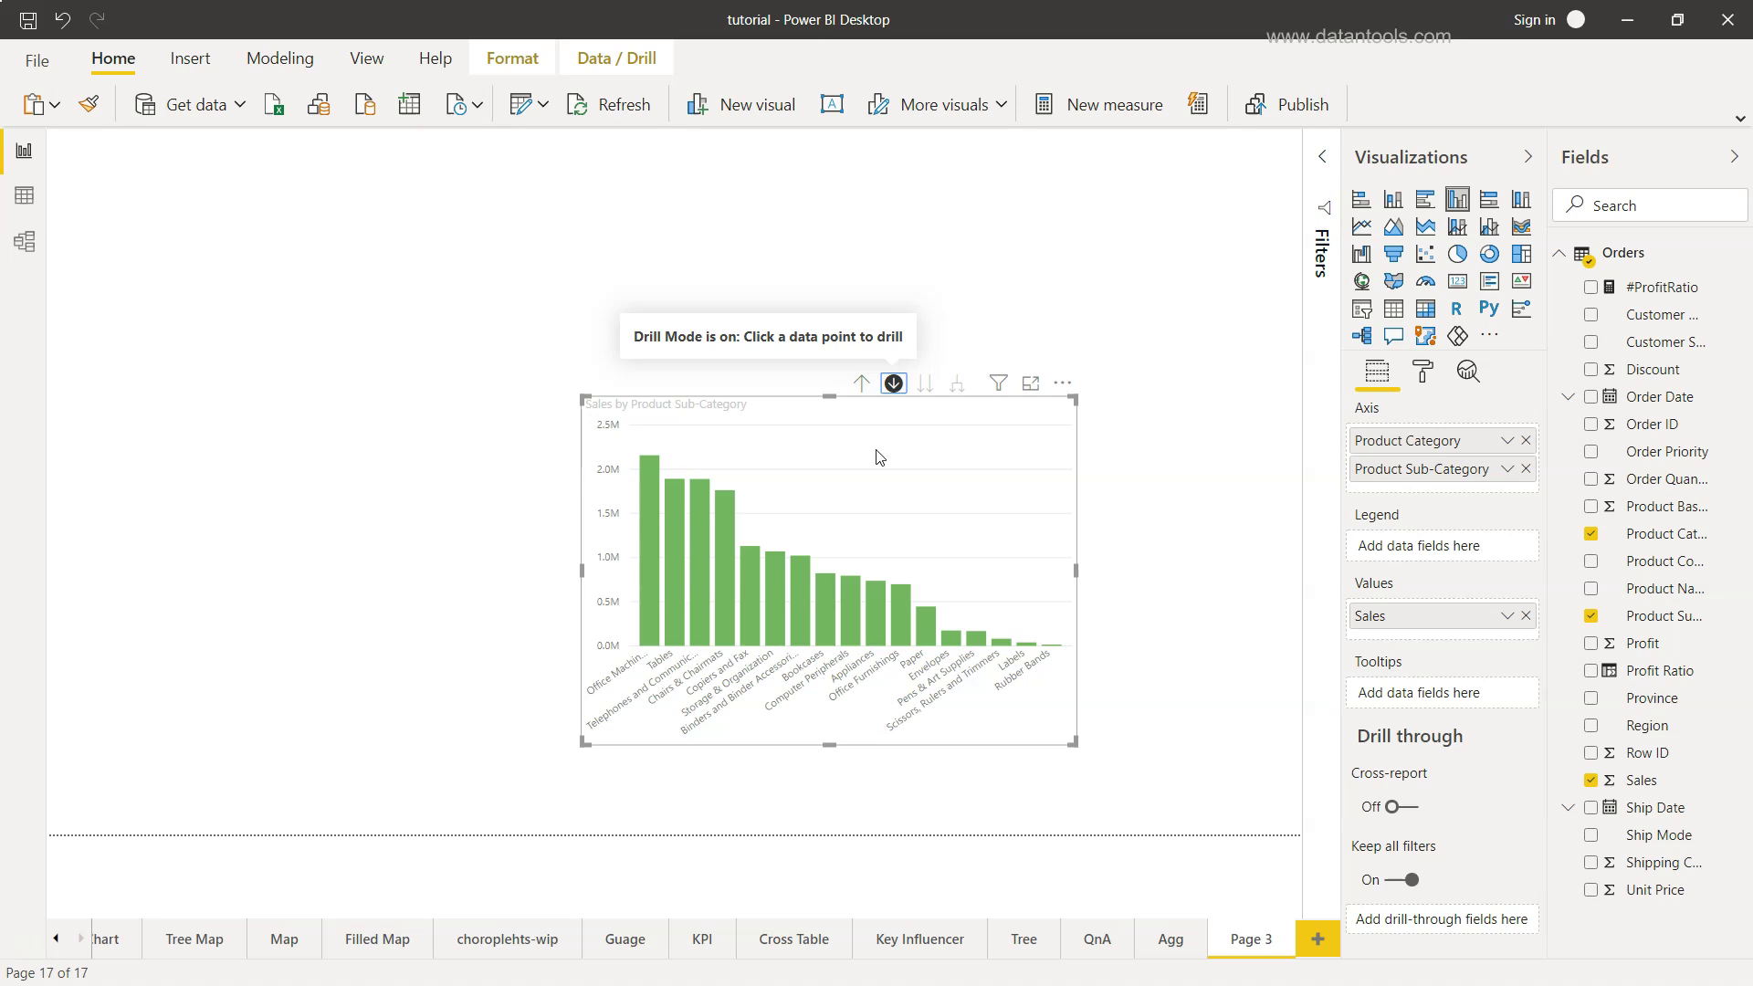
left_click_drag(879, 457, 434, 339)
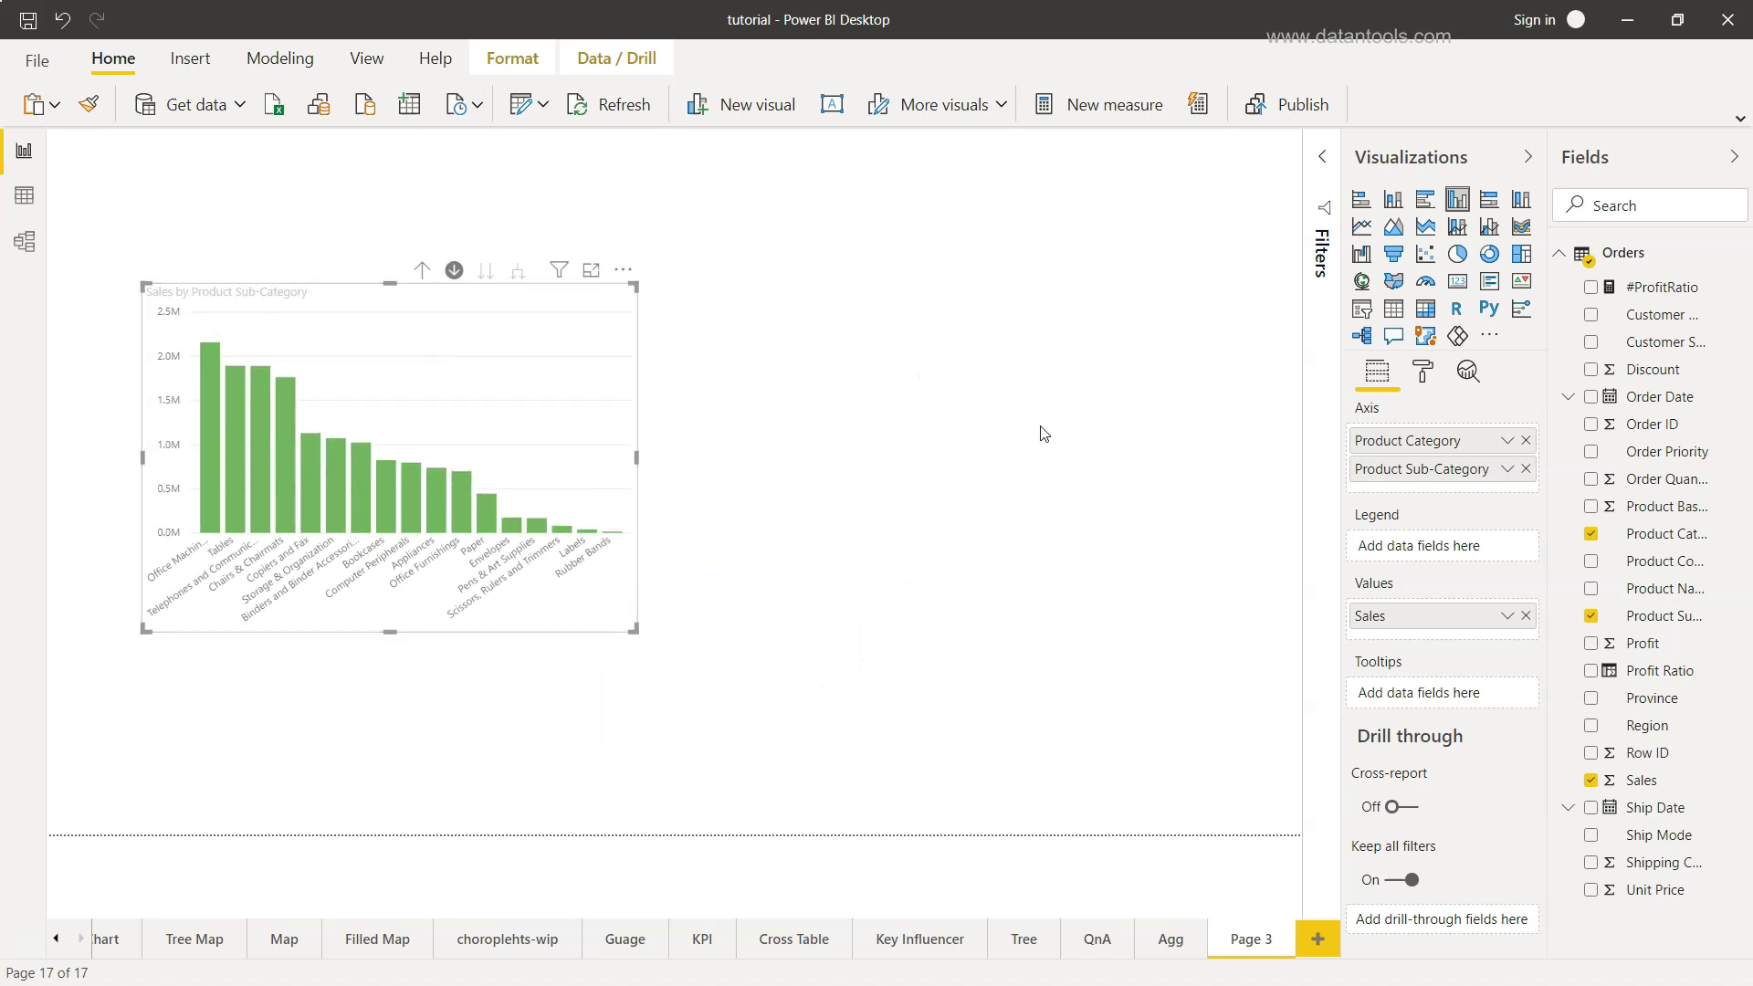
Switch the chart to a Matrix, test drilling Technology up and down, then list all sub-categories
left_click(1425, 309)
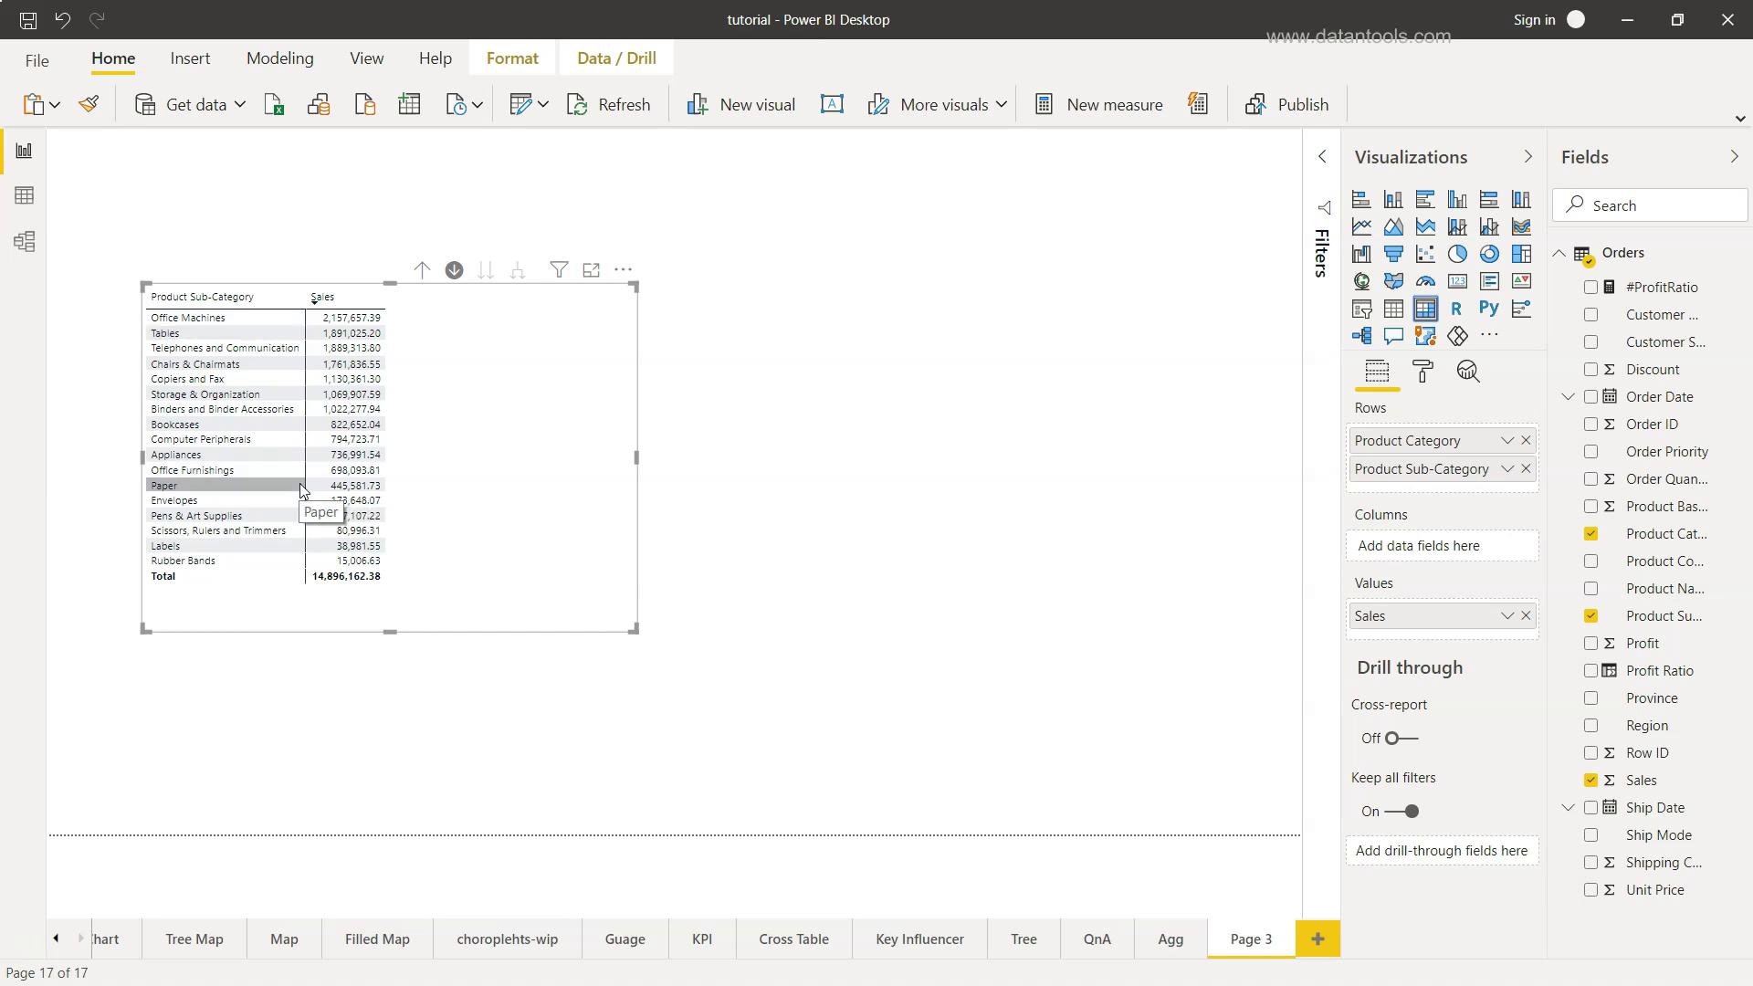
left_click(421, 270)
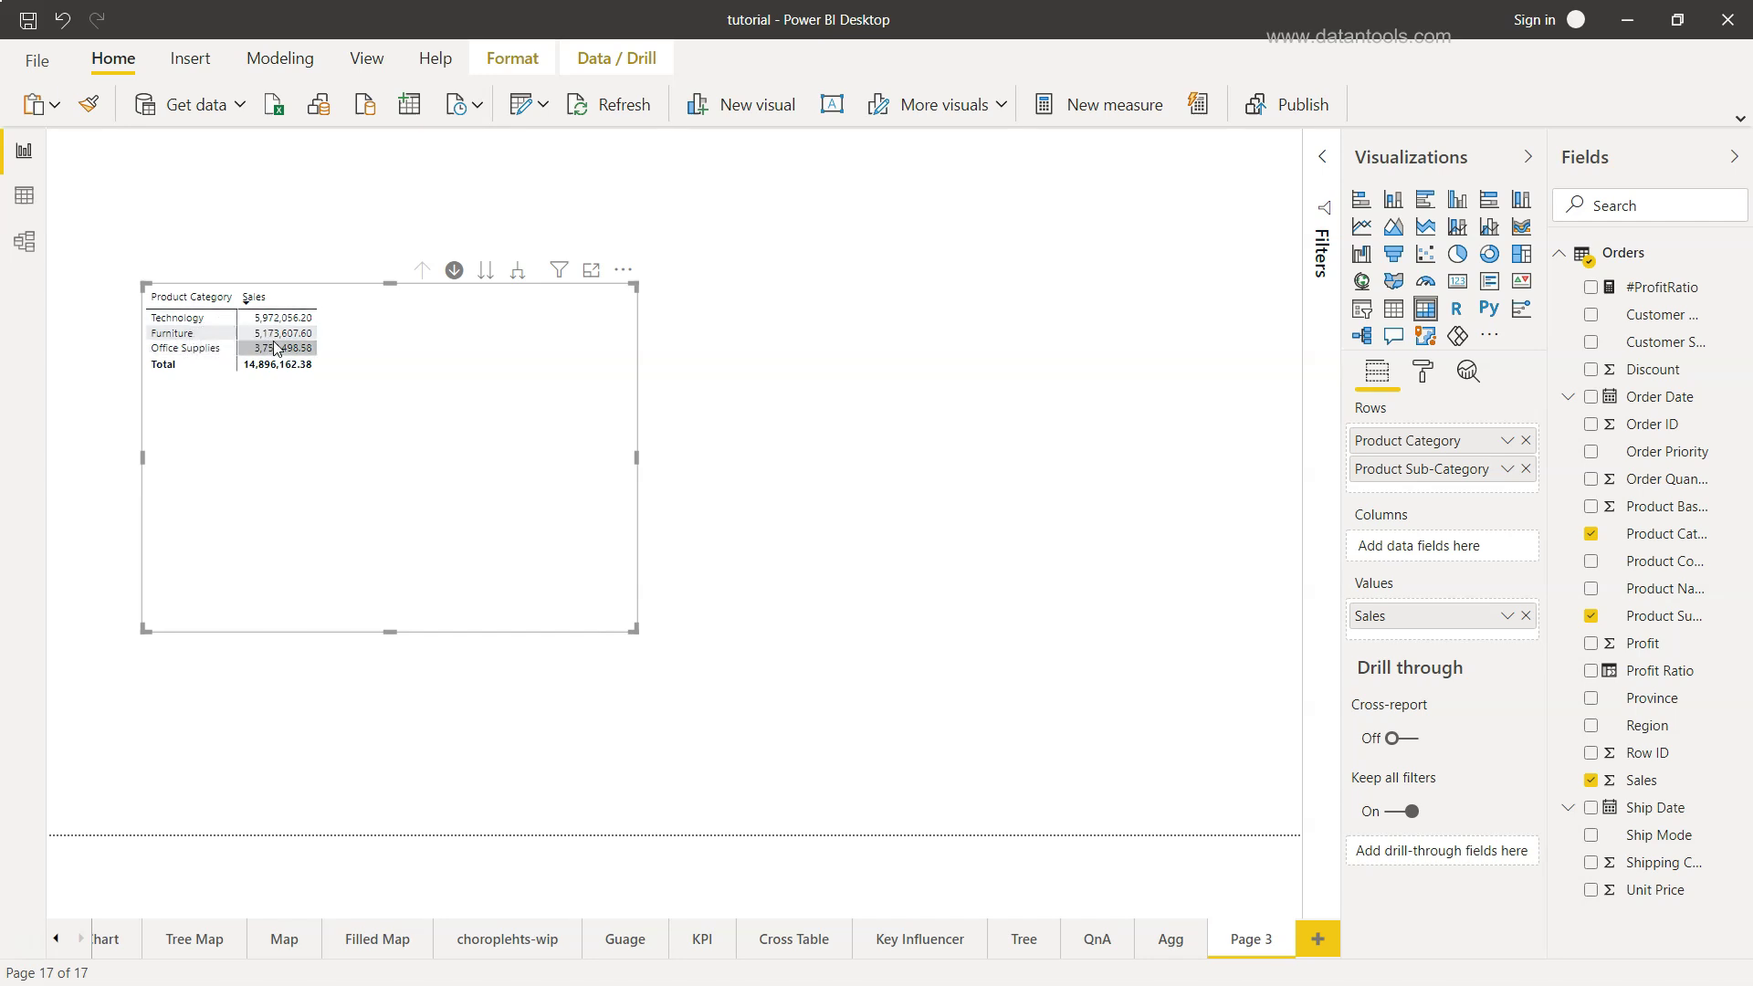
mouse_move(276, 348)
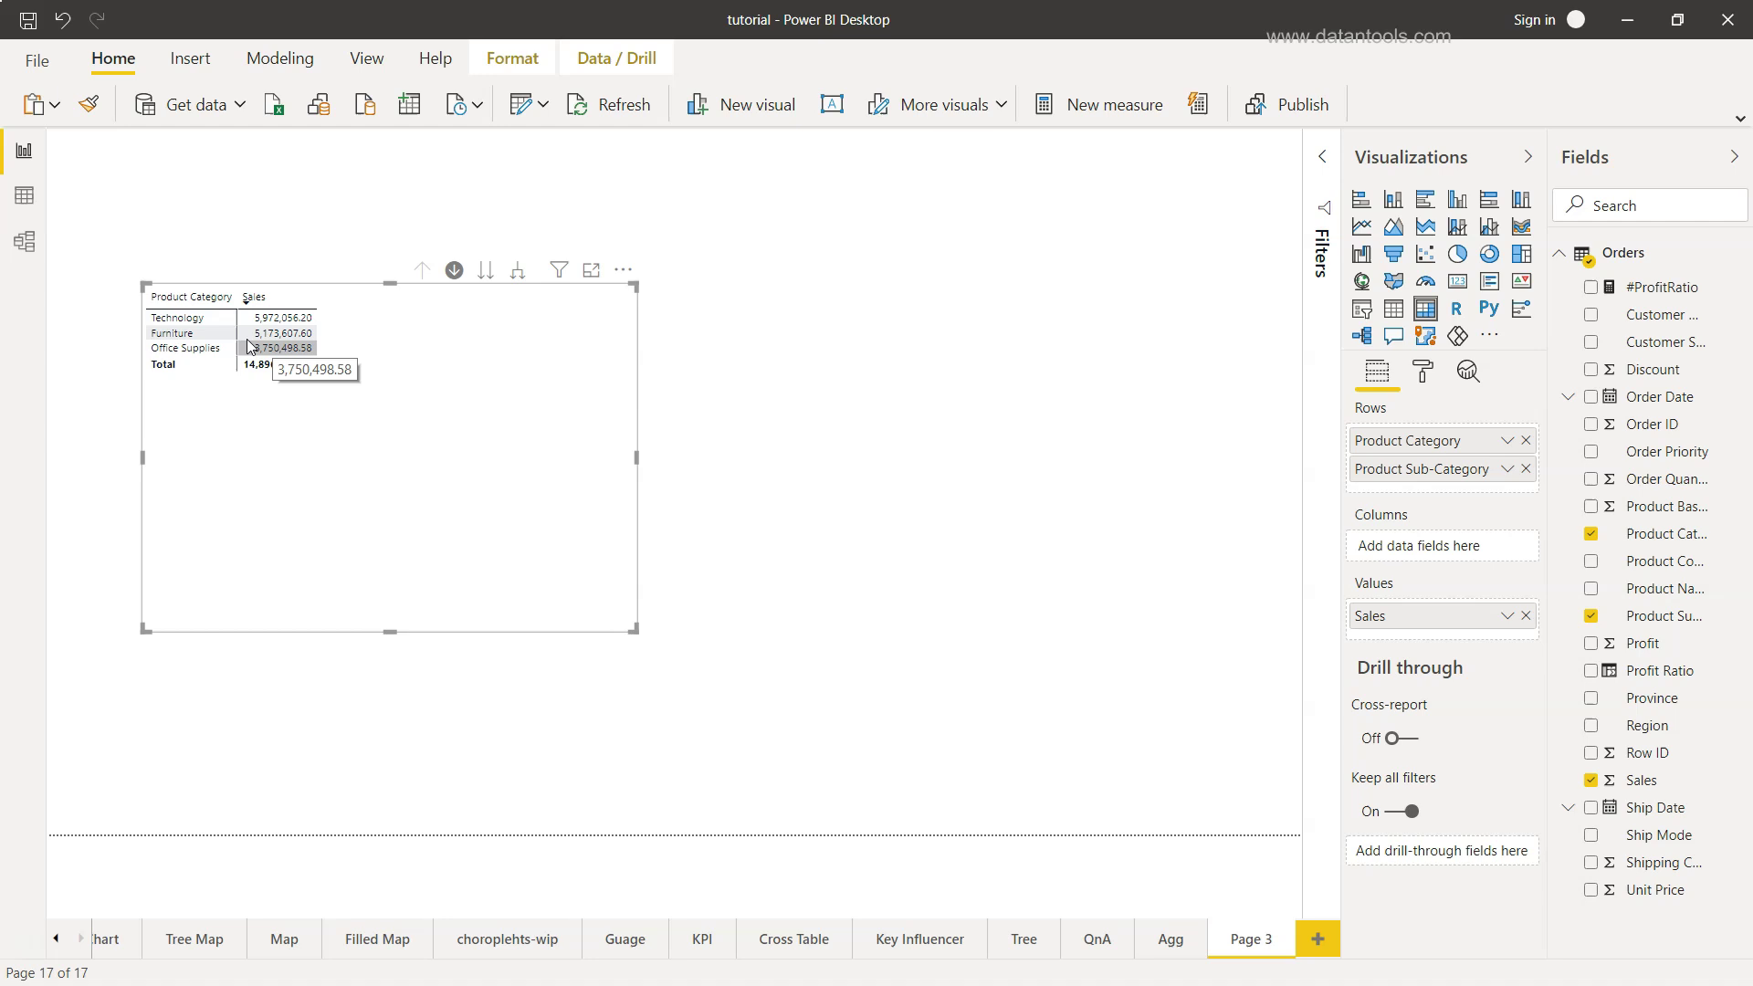
left_click(196, 320)
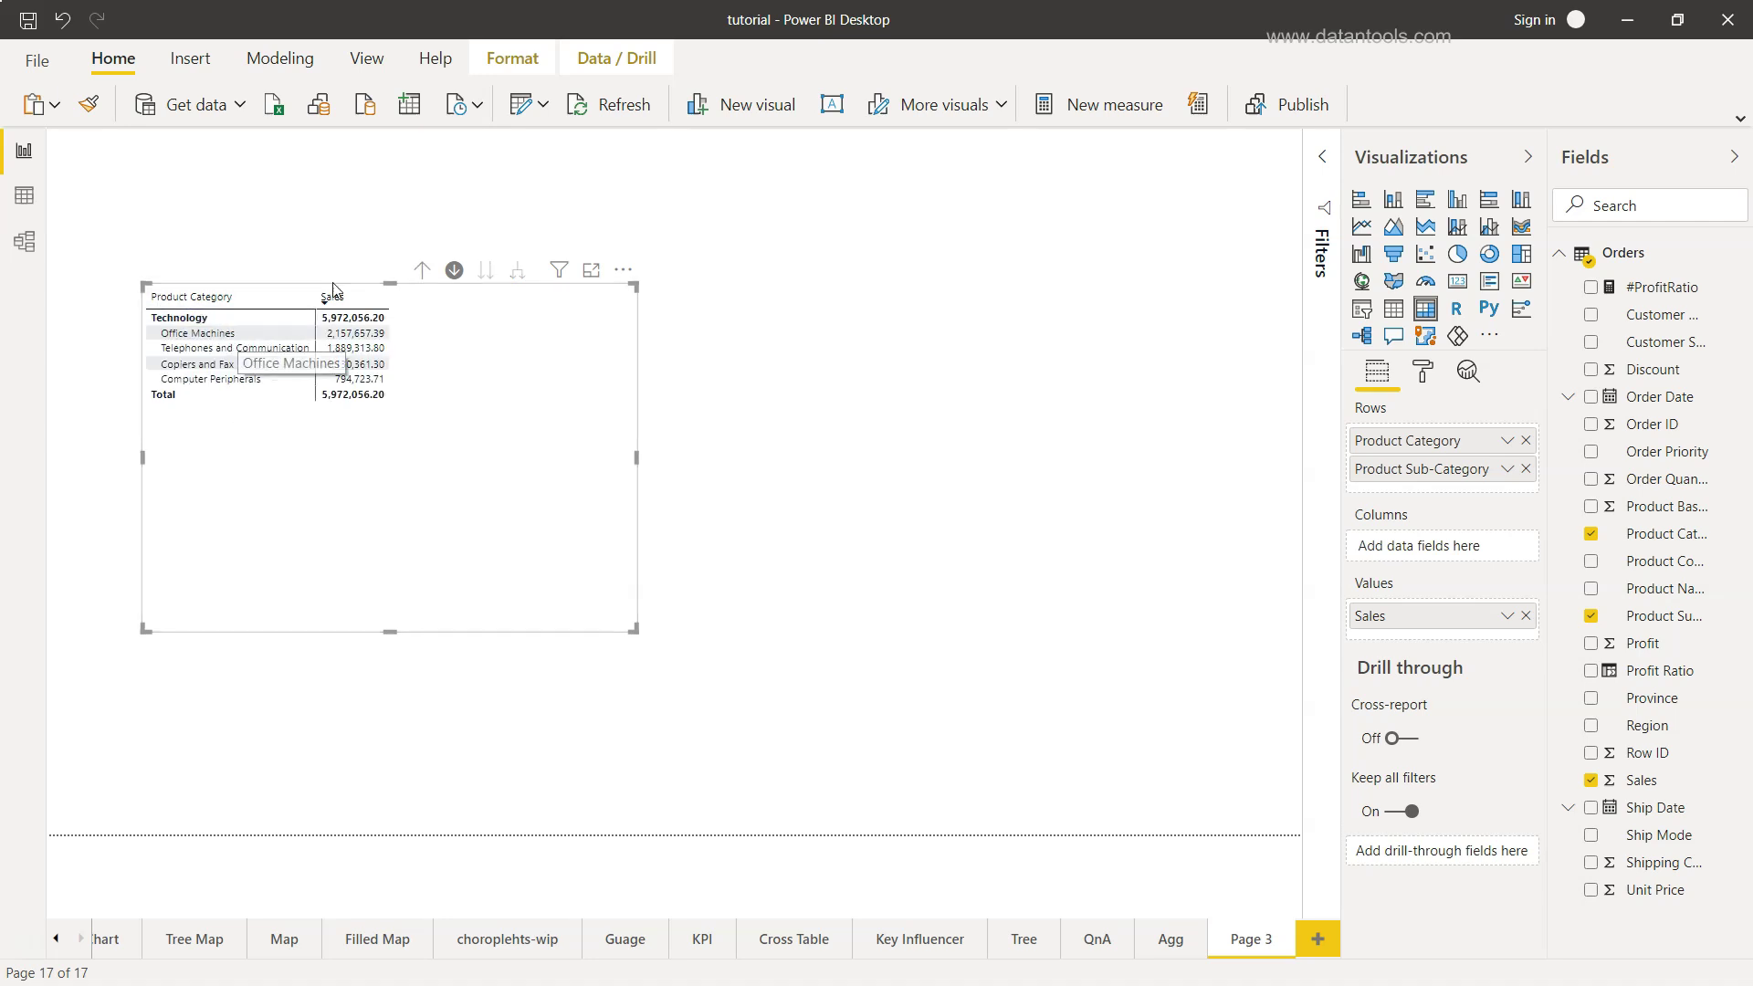
left_click(425, 272)
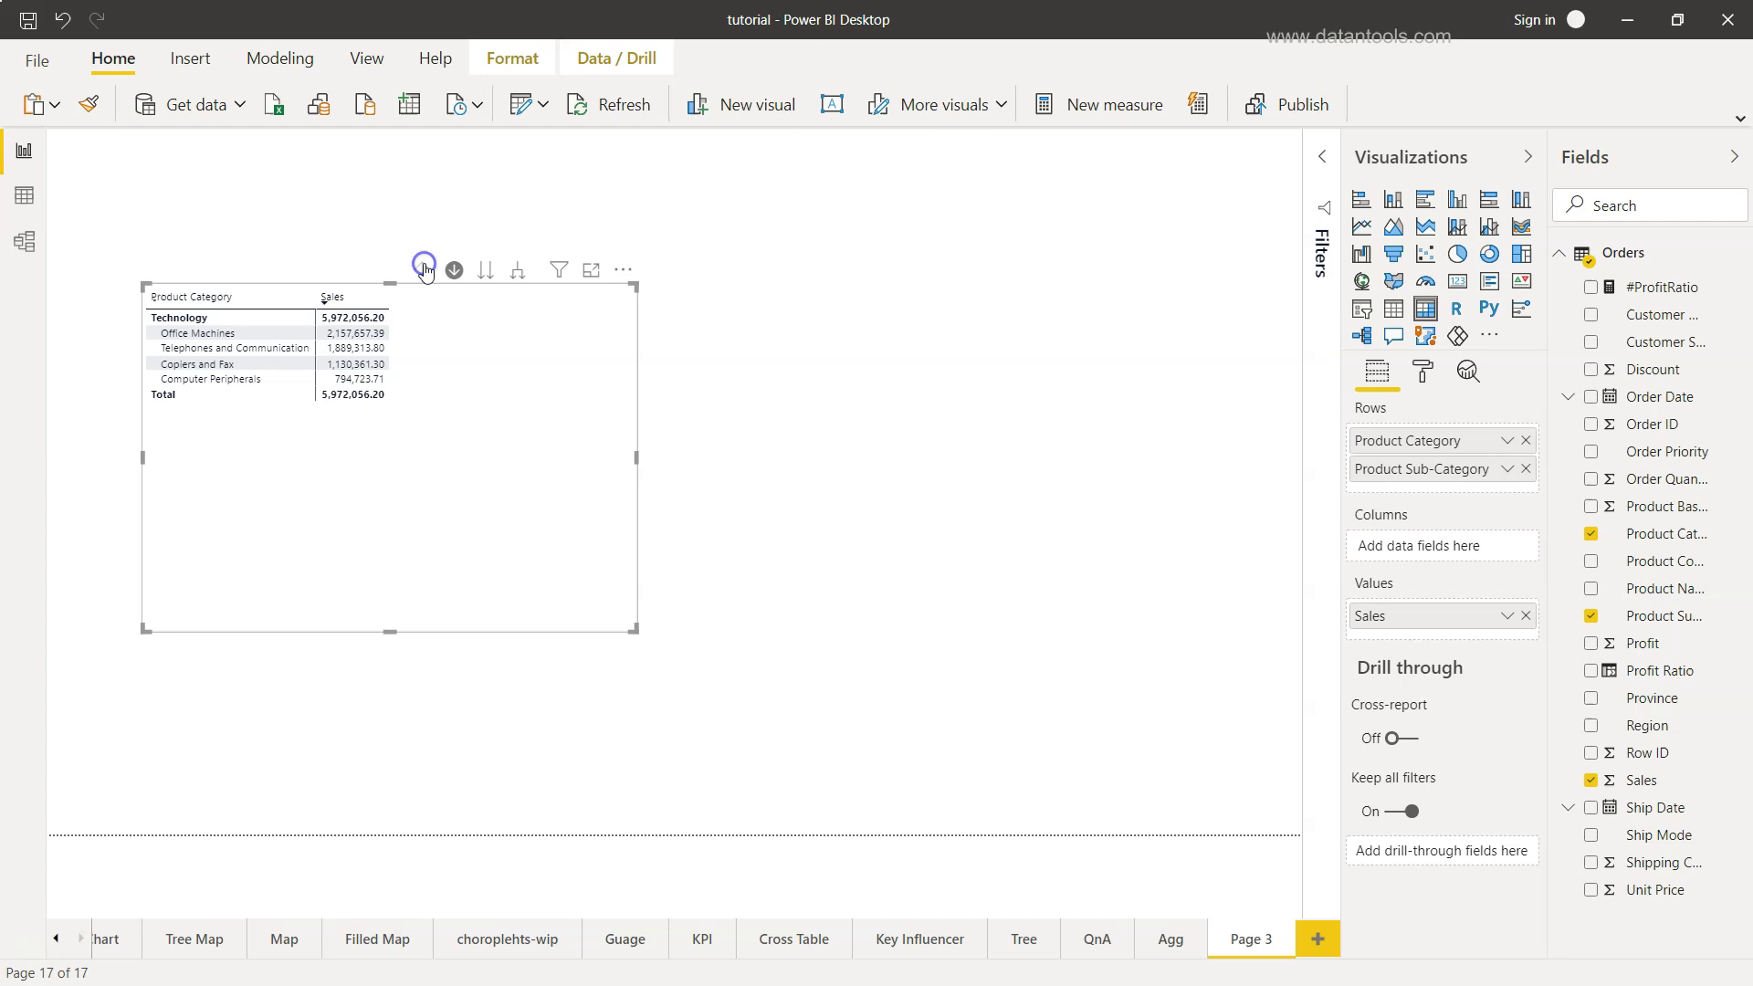
left_click(487, 272)
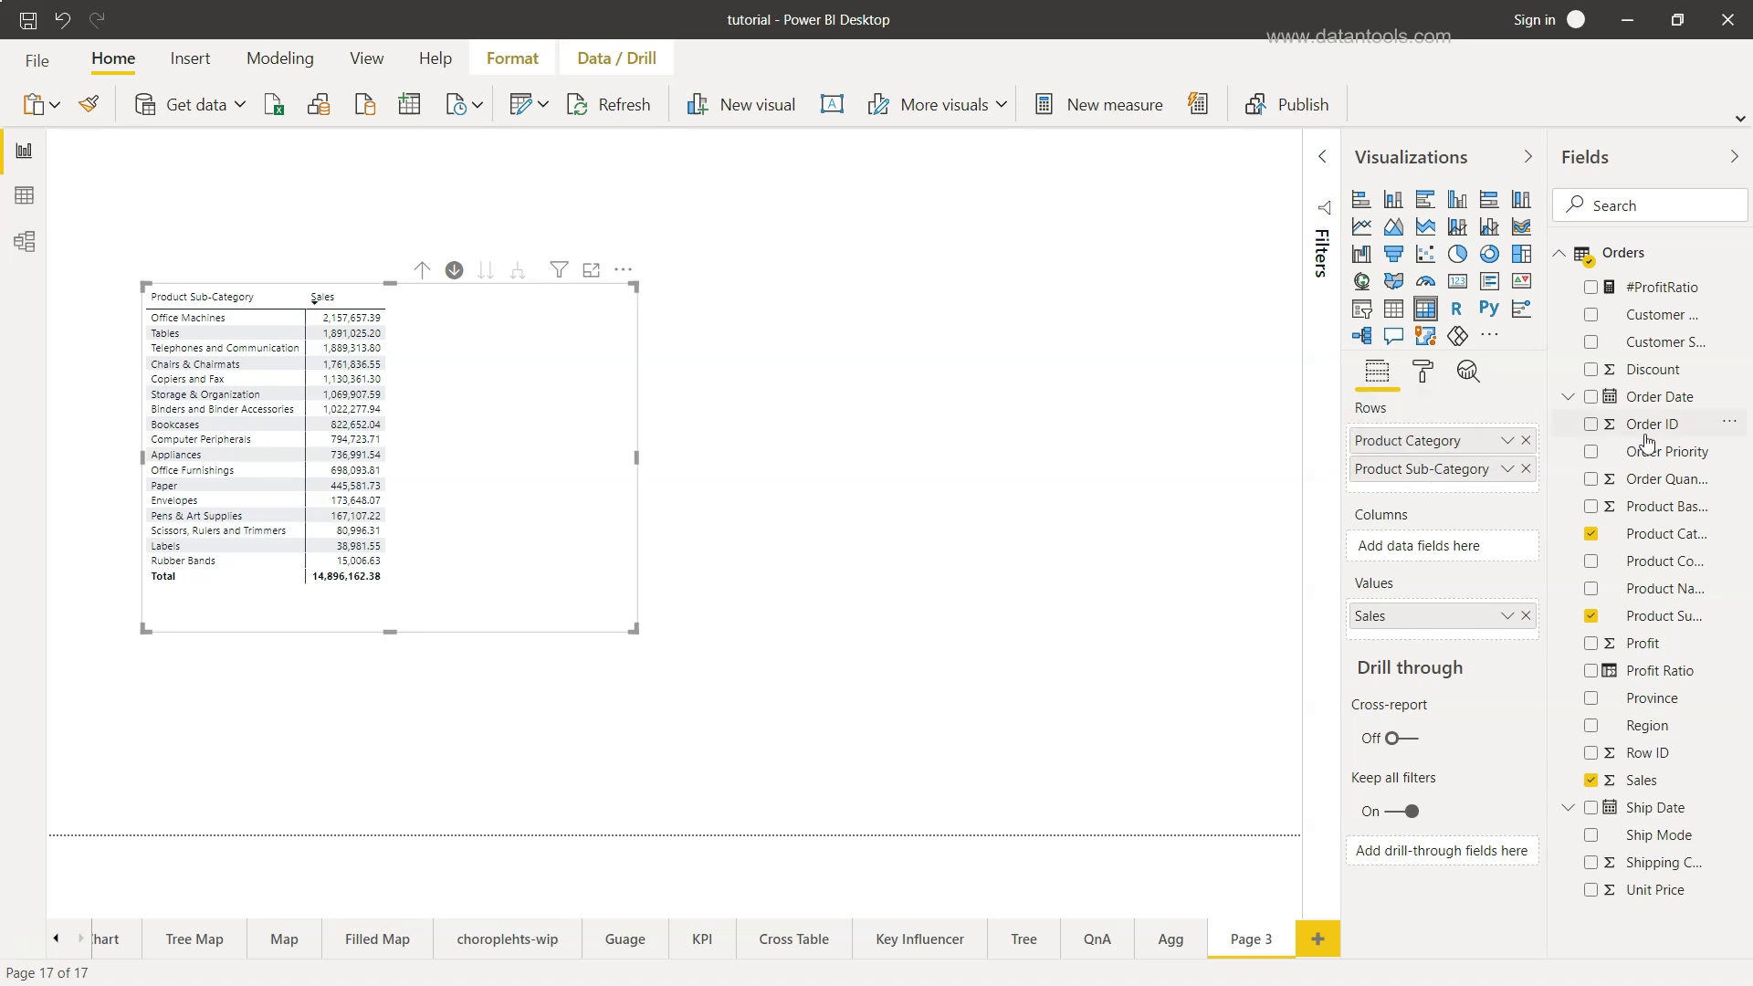
Add Product Name below Product Sub-Category in Rows and drill into Bookcases' products, totalling 822,652.04
left_click_drag(1656, 592, 1453, 493)
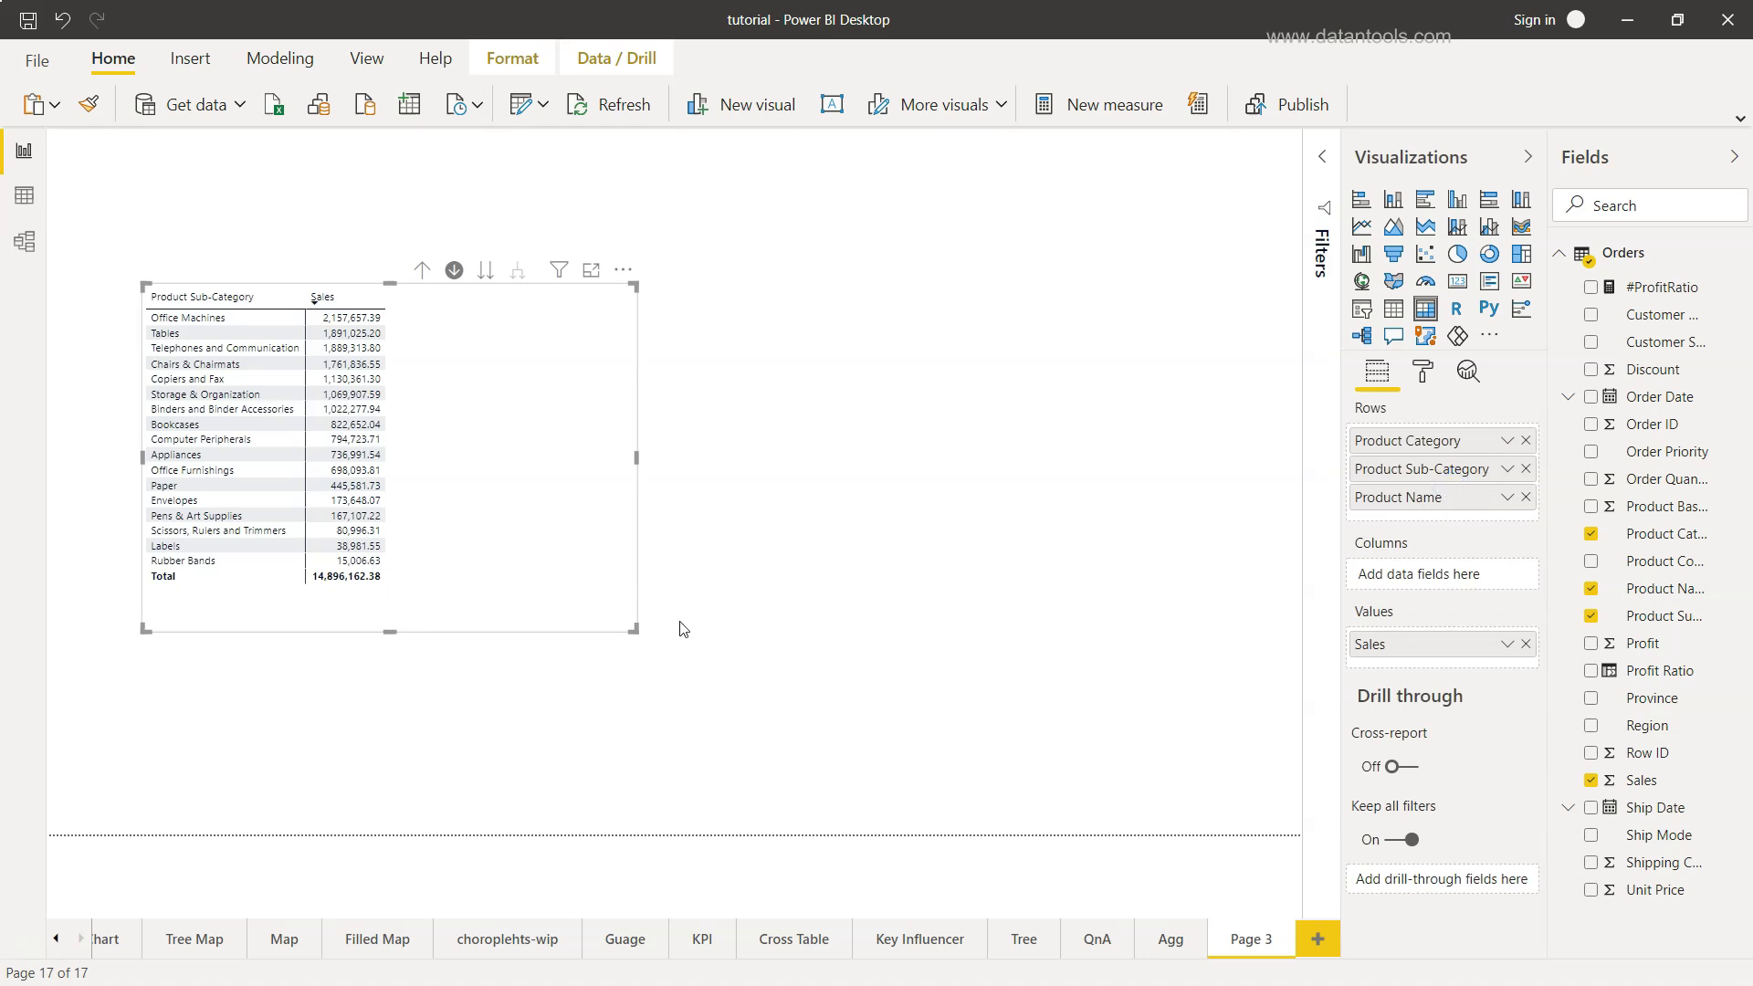
left_click(185, 428)
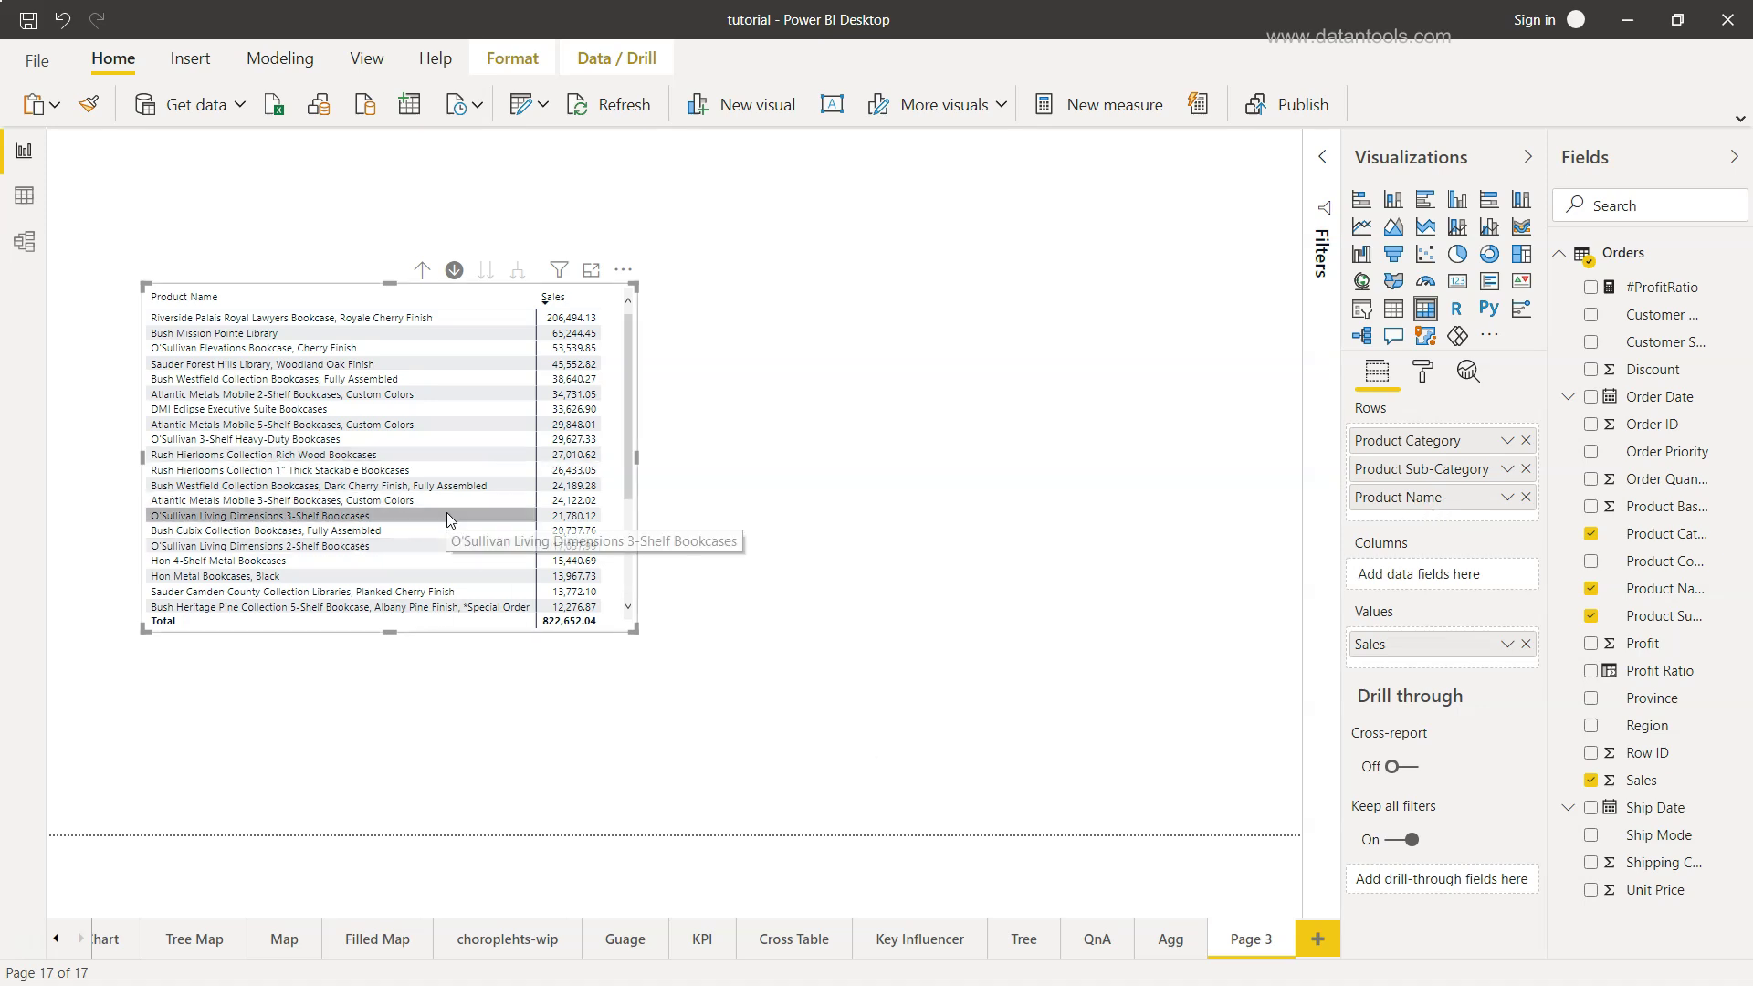
scroll(448, 517, "down", 1)
scroll(447, 517, "up", 1)
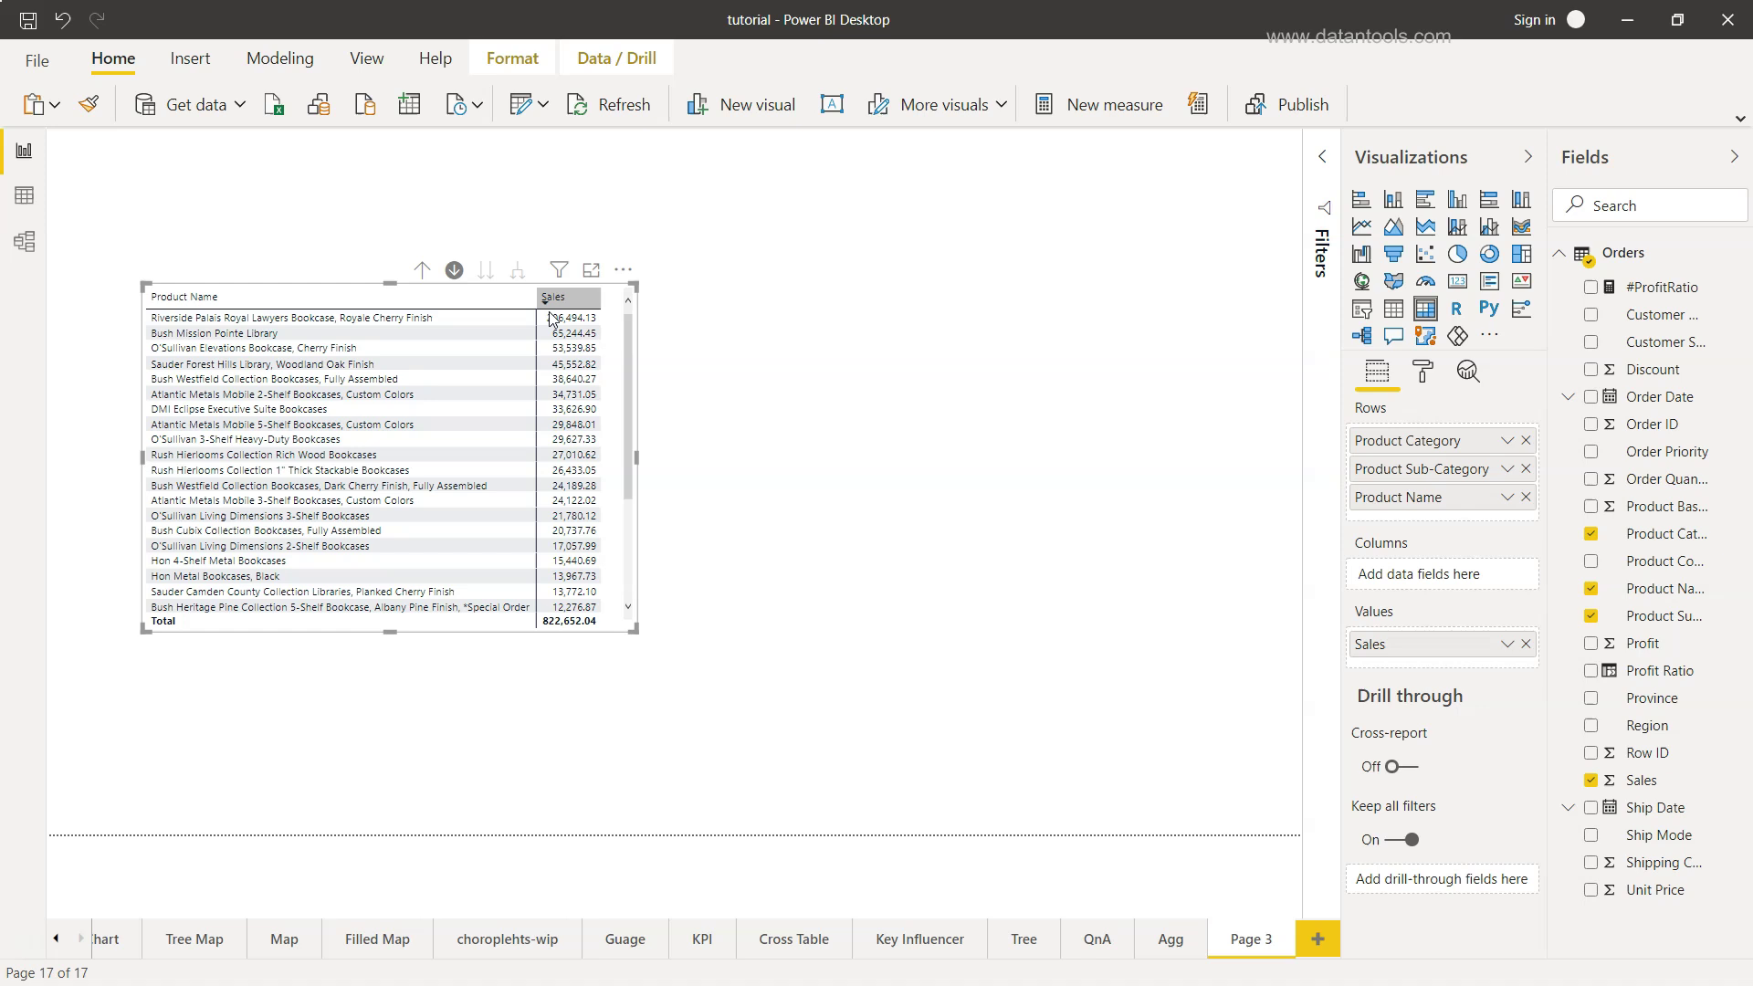